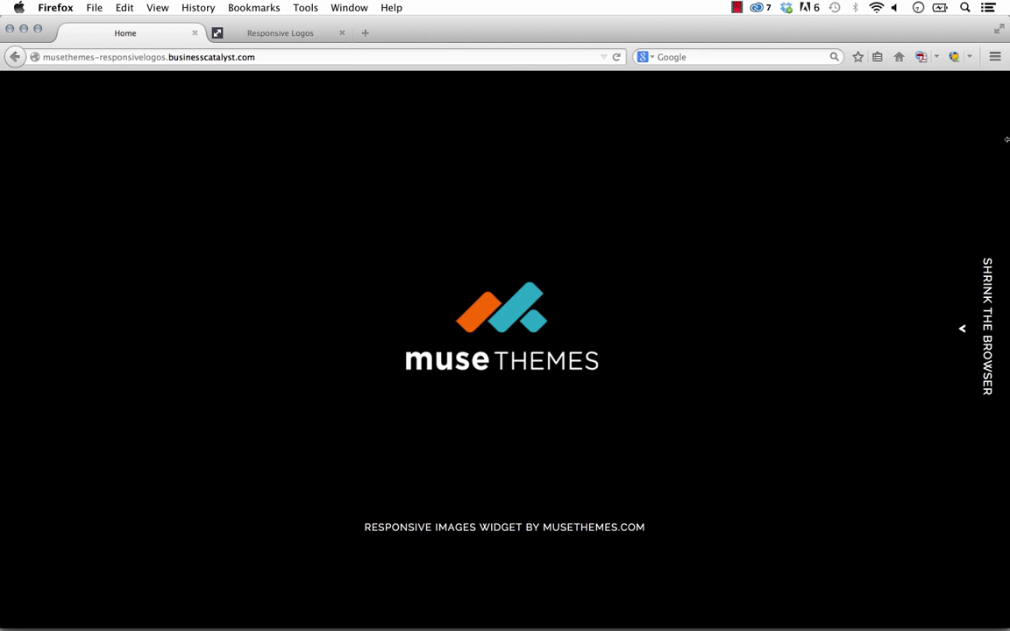
Narrow Firefox to show the compact MuseThemes logo, then widen it back to the full logo.
left_click_drag(1007, 141, 262, 219)
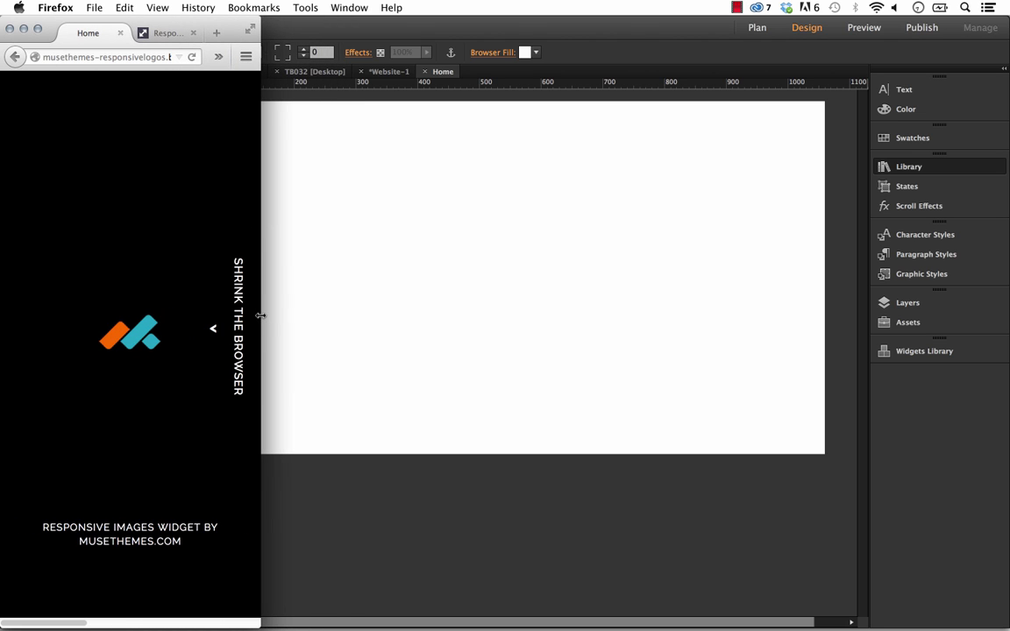
left_click_drag(260, 316, 1008, 317)
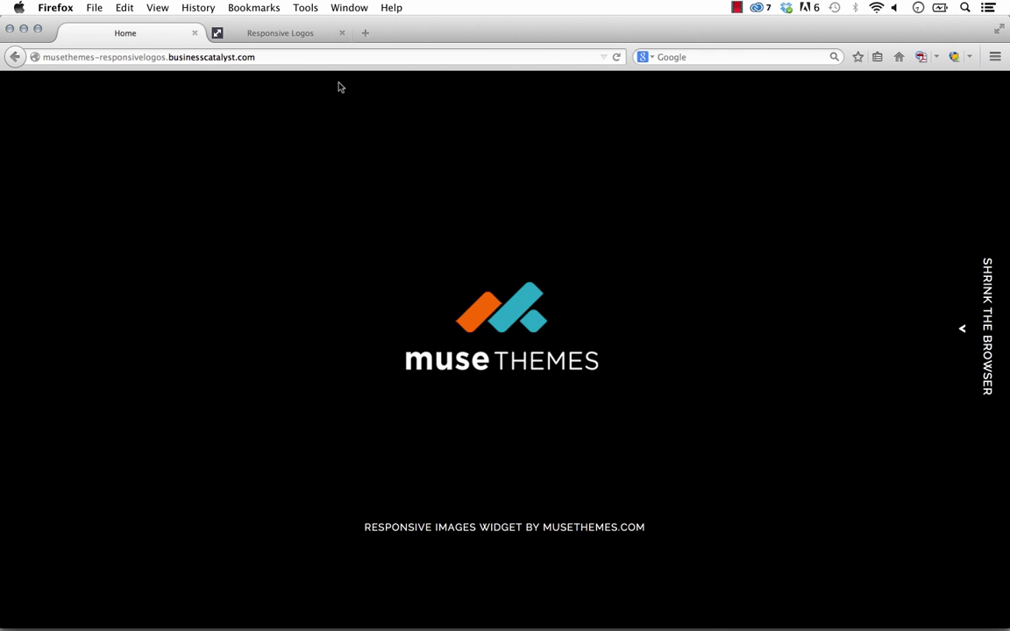
Open the Responsive Logos page and resize Firefox narrow and back to full width to watch the logos respond.
left_click(318, 39)
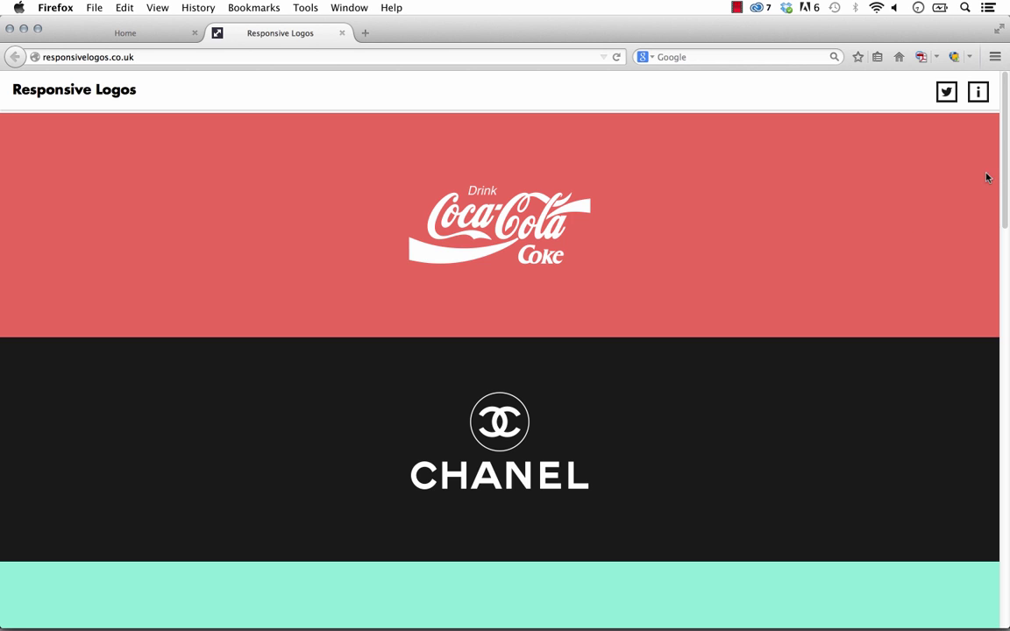
left_click_drag(1007, 239, 229, 285)
scroll(175, 325, "down", 10)
left_click_drag(236, 333, 1000, 342)
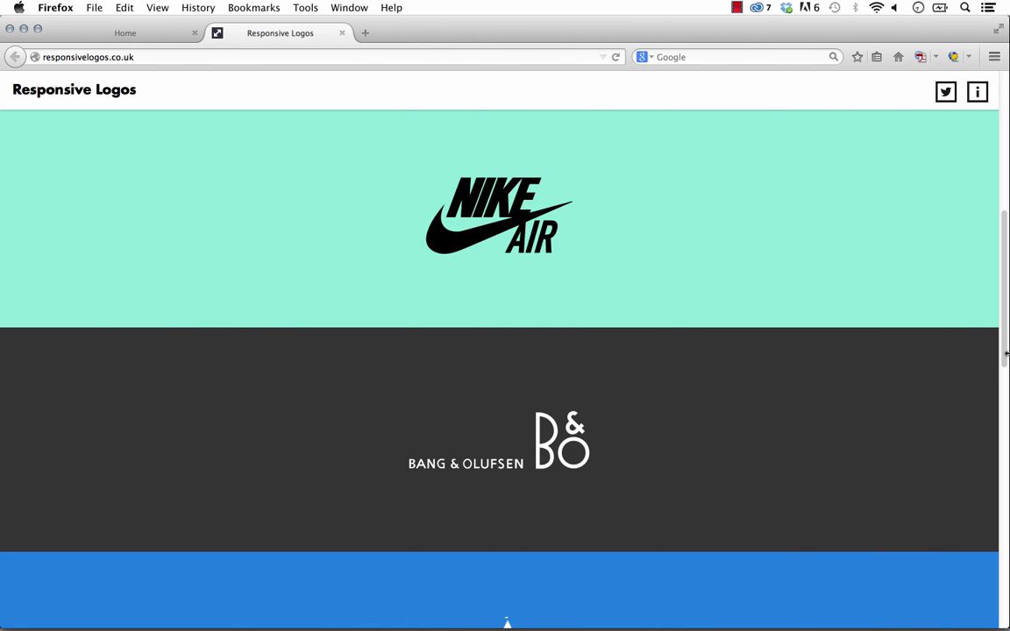
Drag widget 032 Responsive Images & Logos from the Library onto the Home page.
left_click(23, 29)
left_click(425, 325)
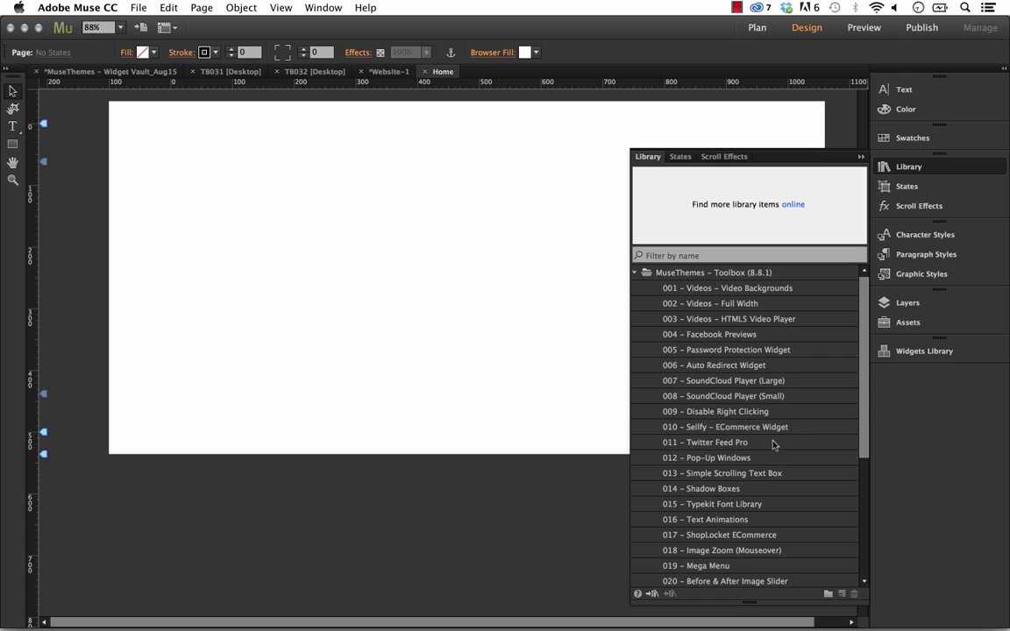
scroll(773, 446, "down", 5)
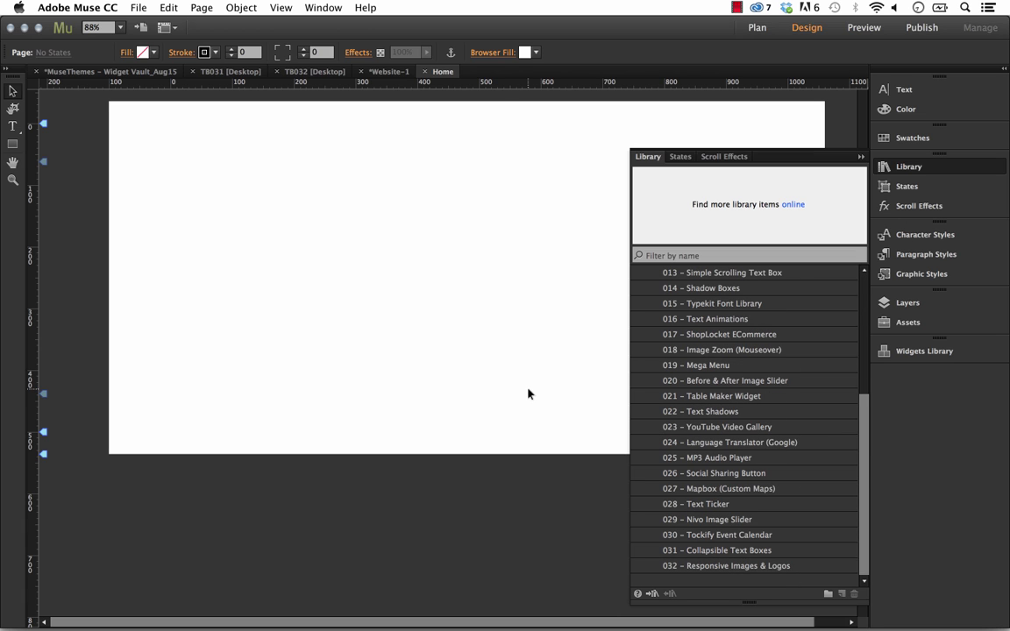
left_click(703, 568)
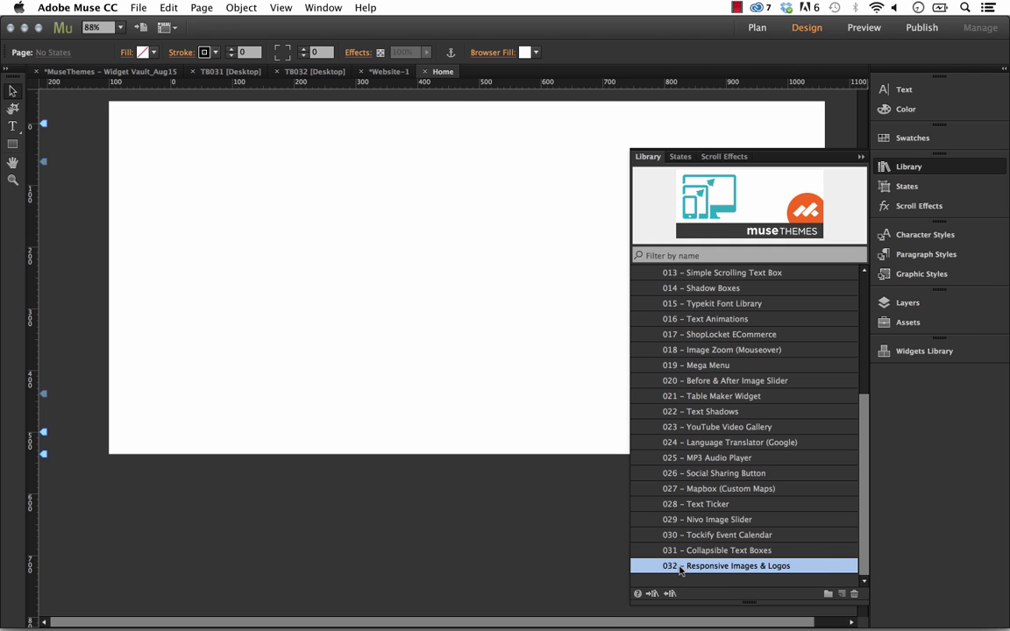
left_click_drag(671, 568, 221, 182)
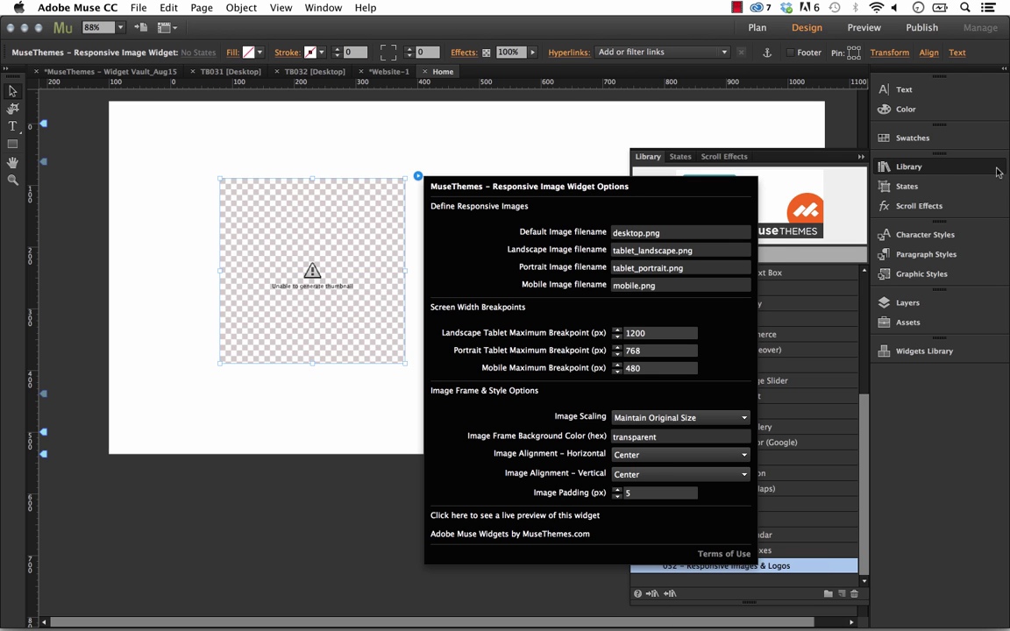
Nudge the responsive image widget slightly left and down, then review and close its default settings.
left_click(950, 176)
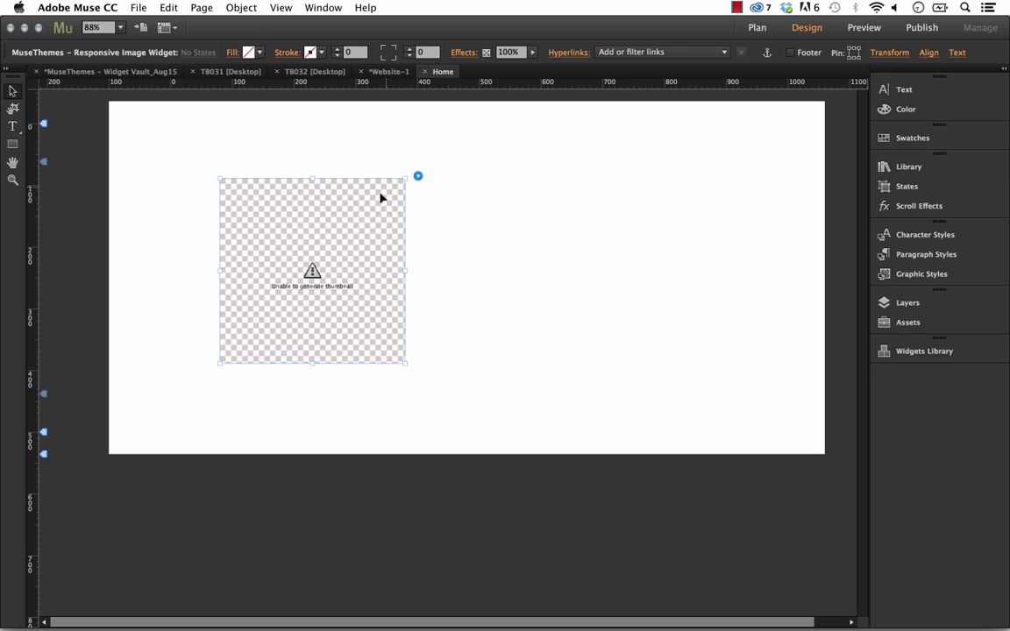
left_click_drag(366, 215, 344, 229)
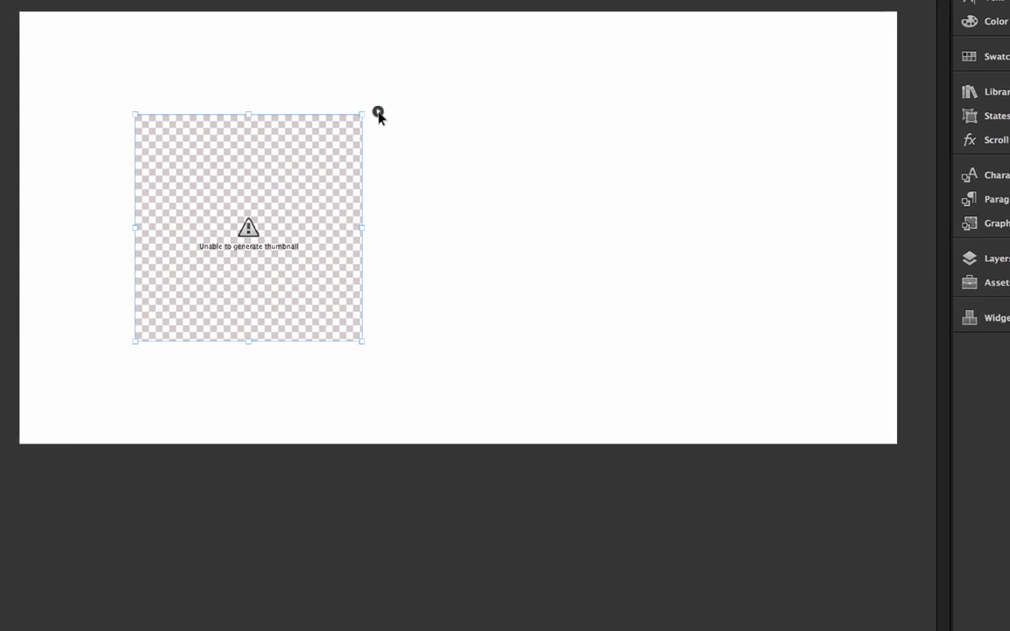
left_click(400, 183)
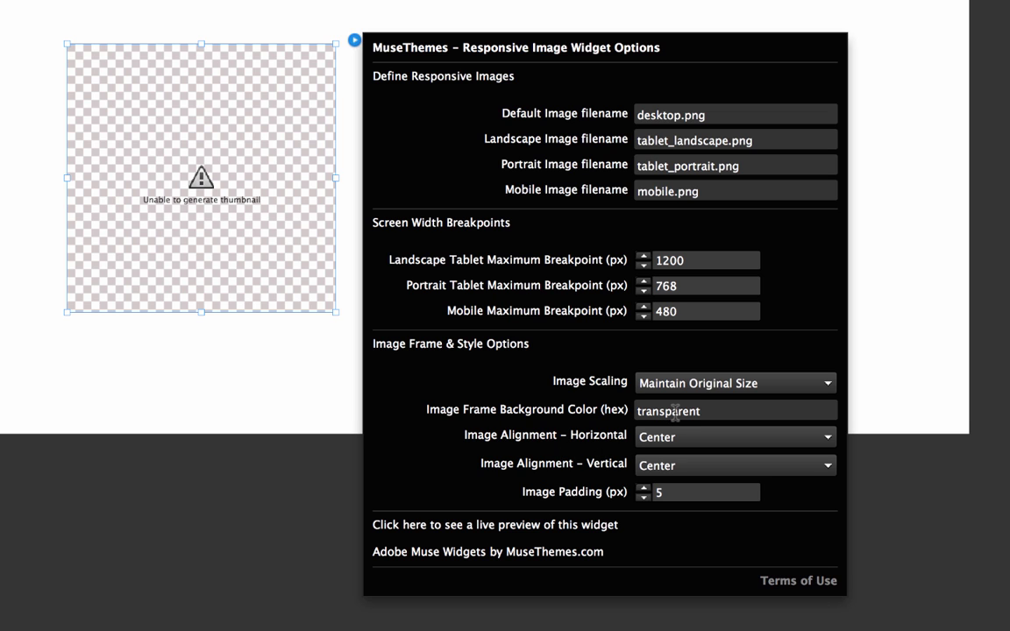
left_click(242, 166)
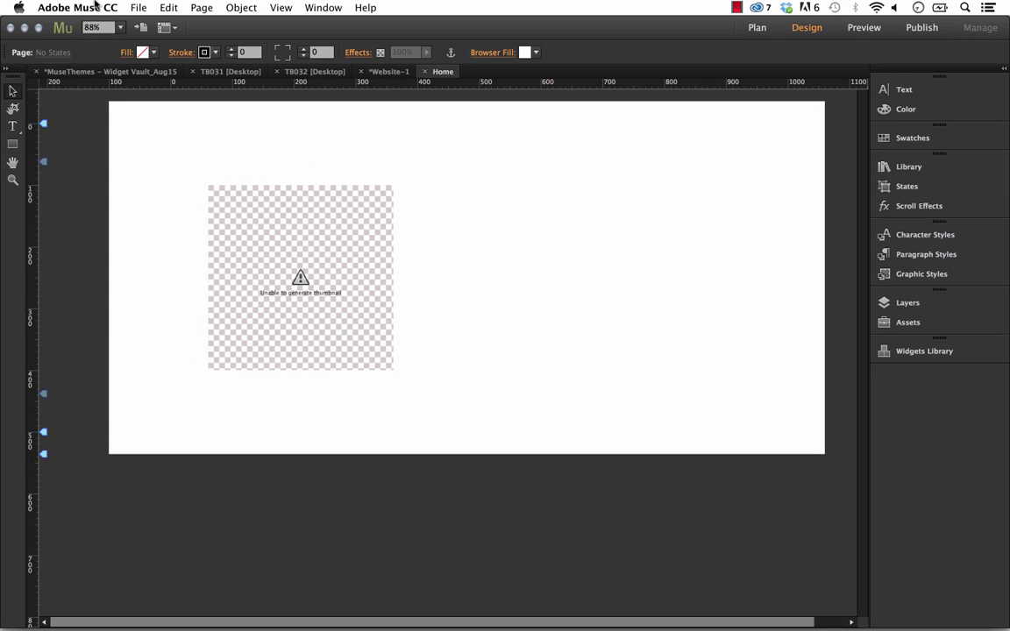
Preview desktop.png, mobile.png, tablet_landscape.png and tablet_portrait.png in the Finder Logos folder.
left_click(216, 603)
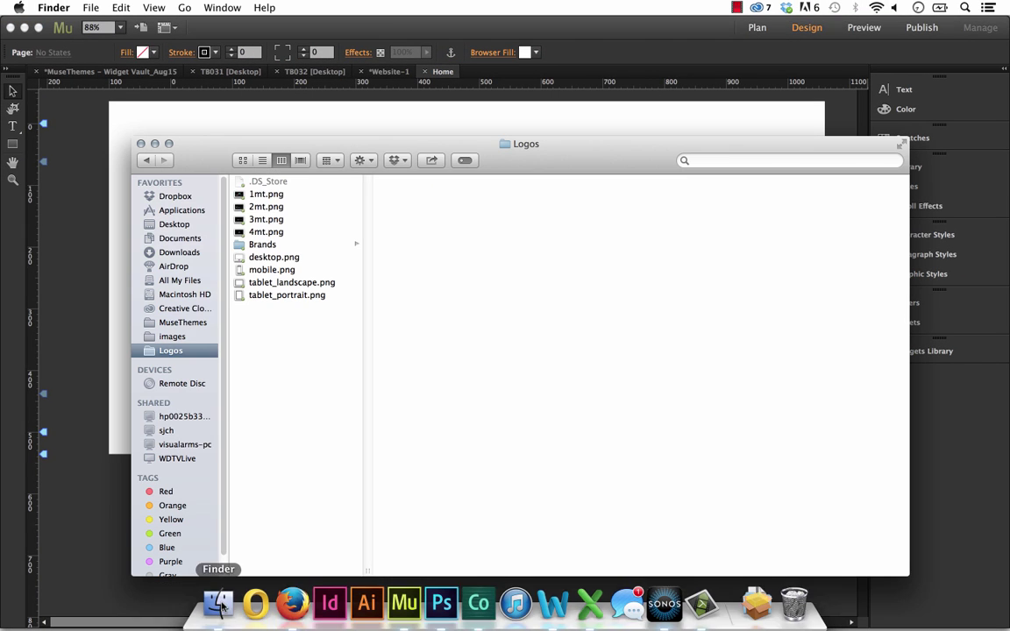
left_click(270, 258)
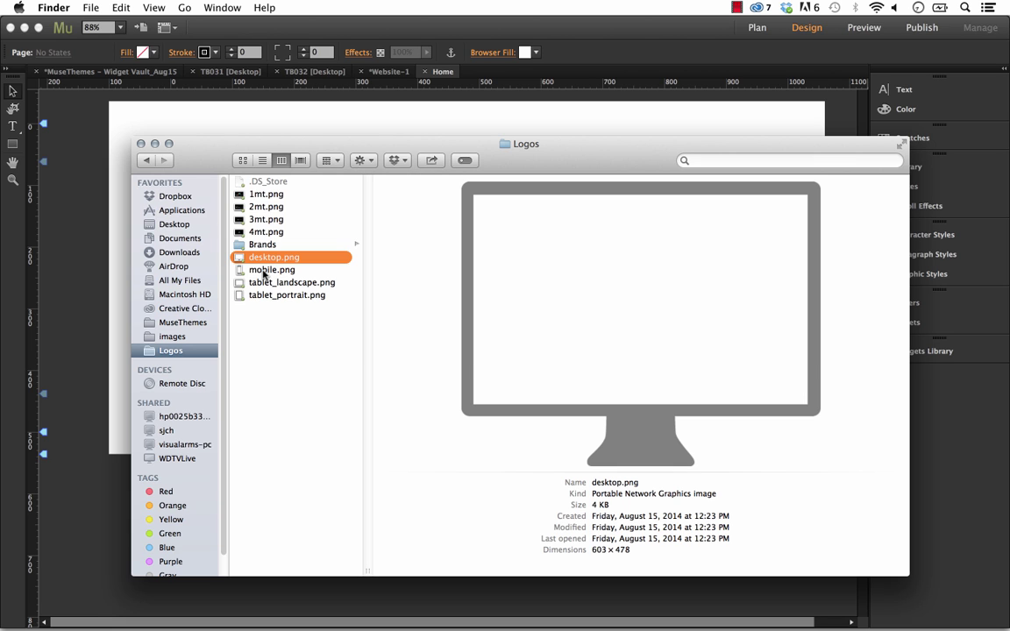
left_click(264, 271)
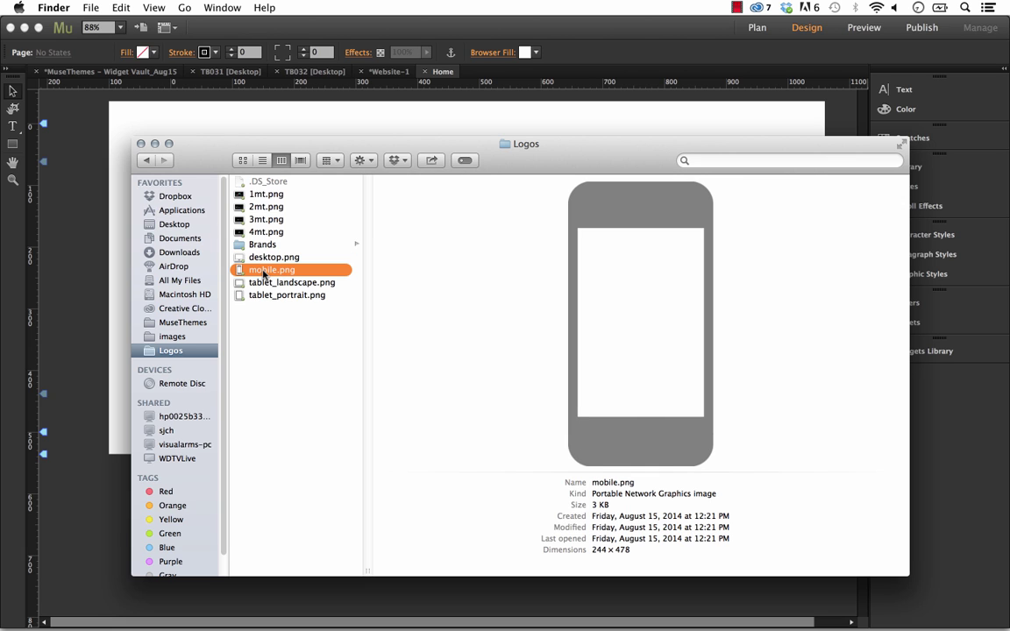
key("Down")
key("Down")
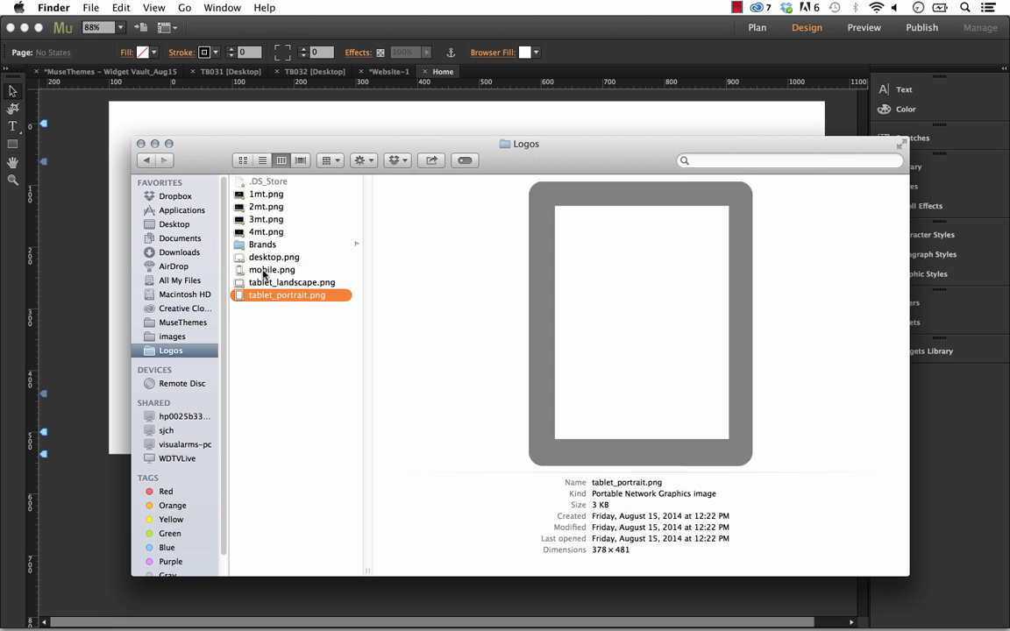
key("Up")
key("Down")
key("Up")
key("Up")
key("Up")
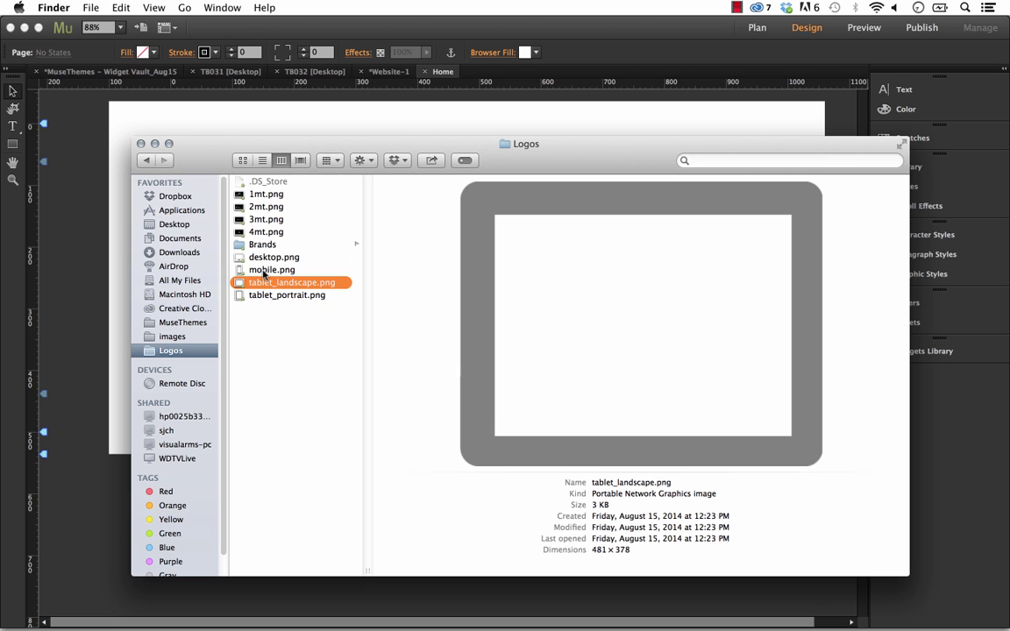
key("Down")
key("Down")
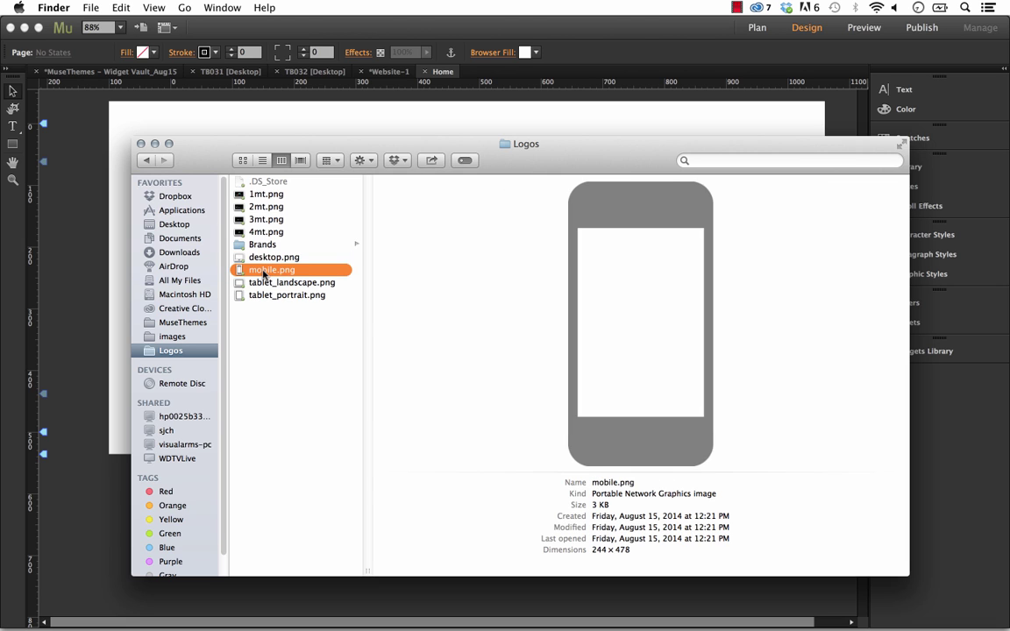
key("Up")
key("Up")
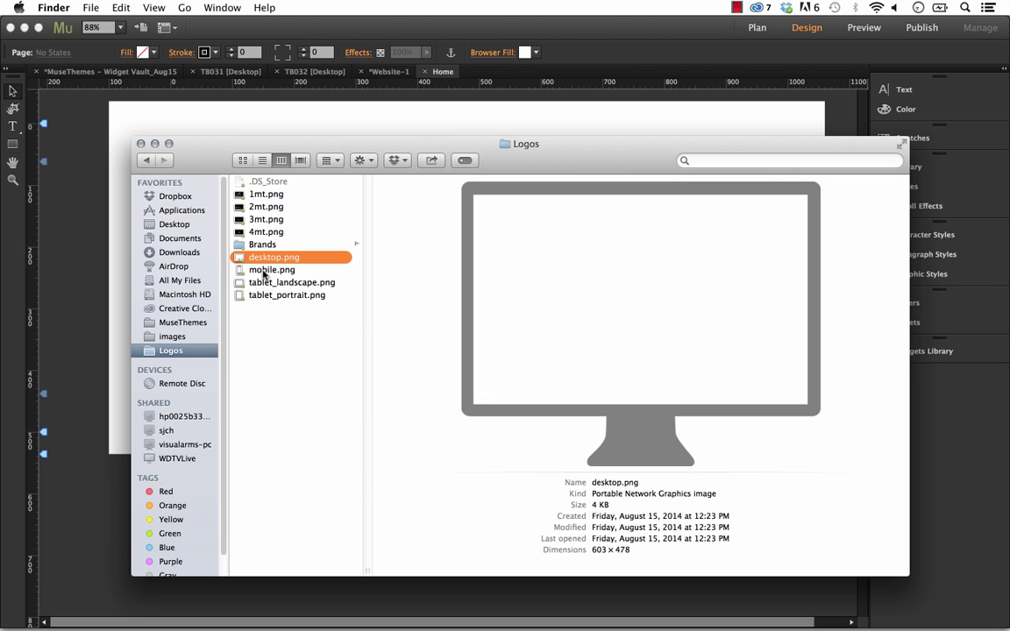
key("Down")
key("Down")
key("Down")
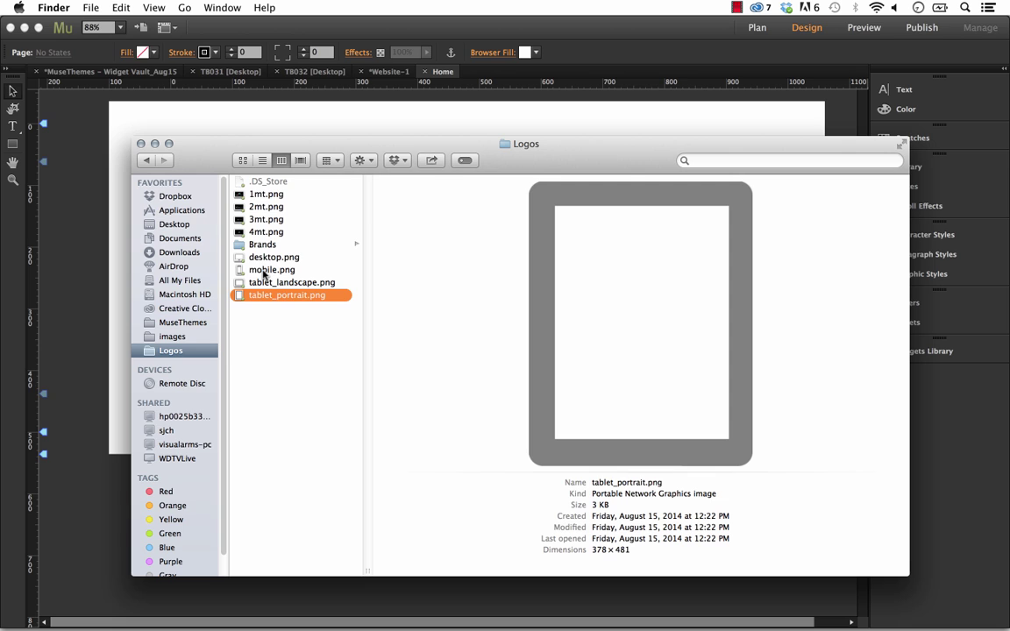
Add desktop.png, mobile.png, tablet_landscape.png and tablet_portrait.png from Logos for upload, shown in Assets.
left_click(424, 118)
left_click(138, 9)
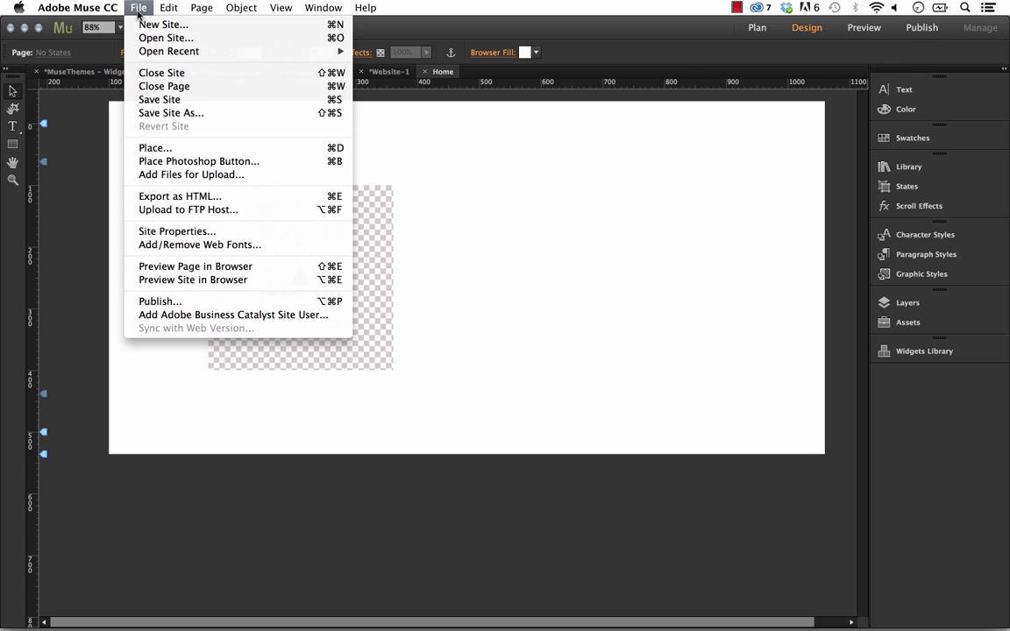
left_click(200, 175)
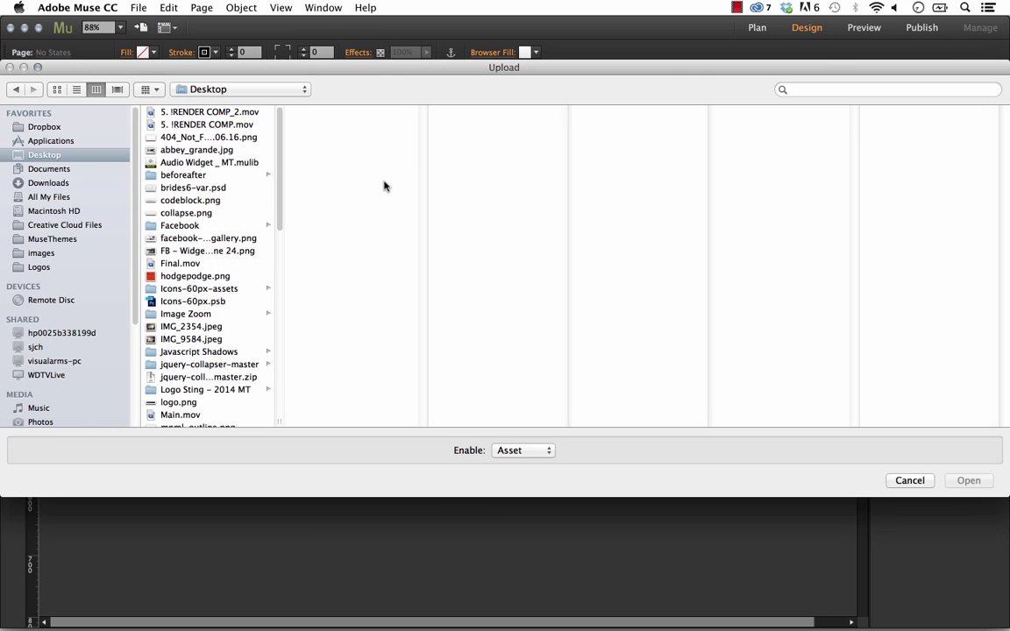
left_click(44, 266)
left_click(190, 179)
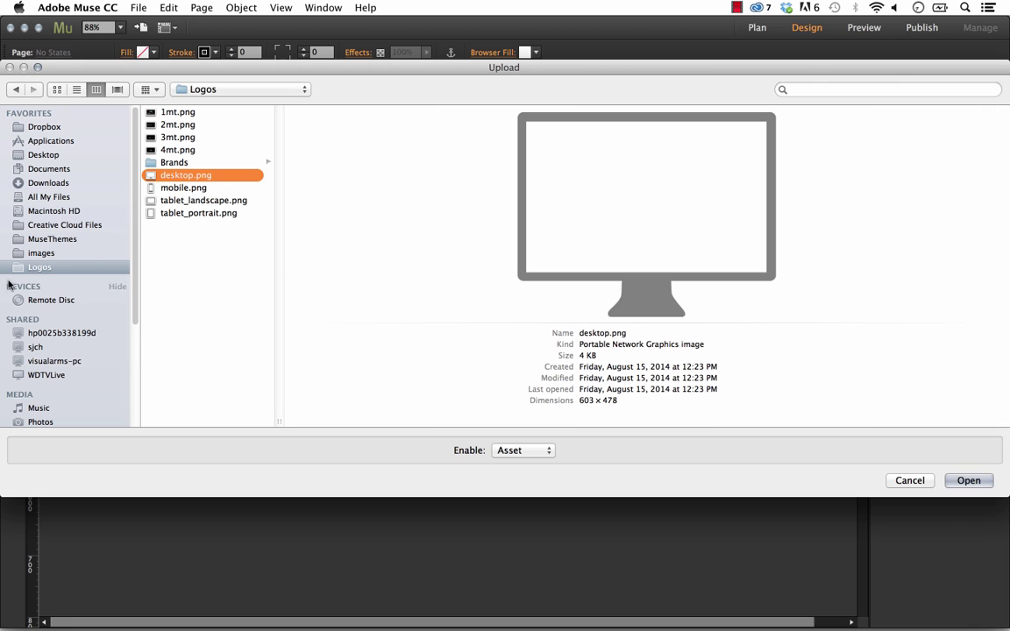
left_click(197, 215, "shift")
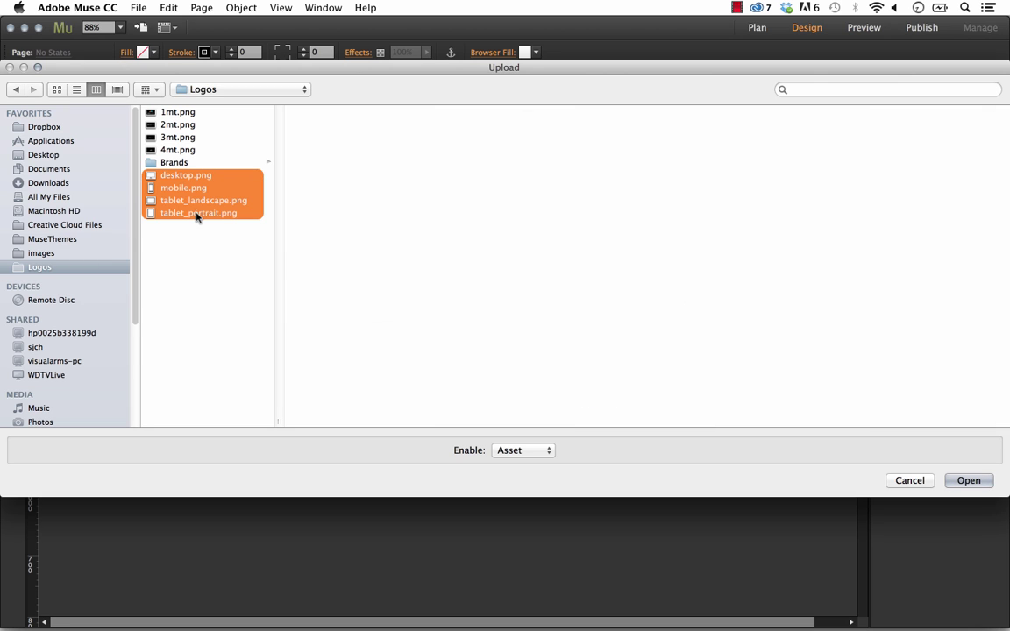
left_click(978, 481)
left_click(906, 321)
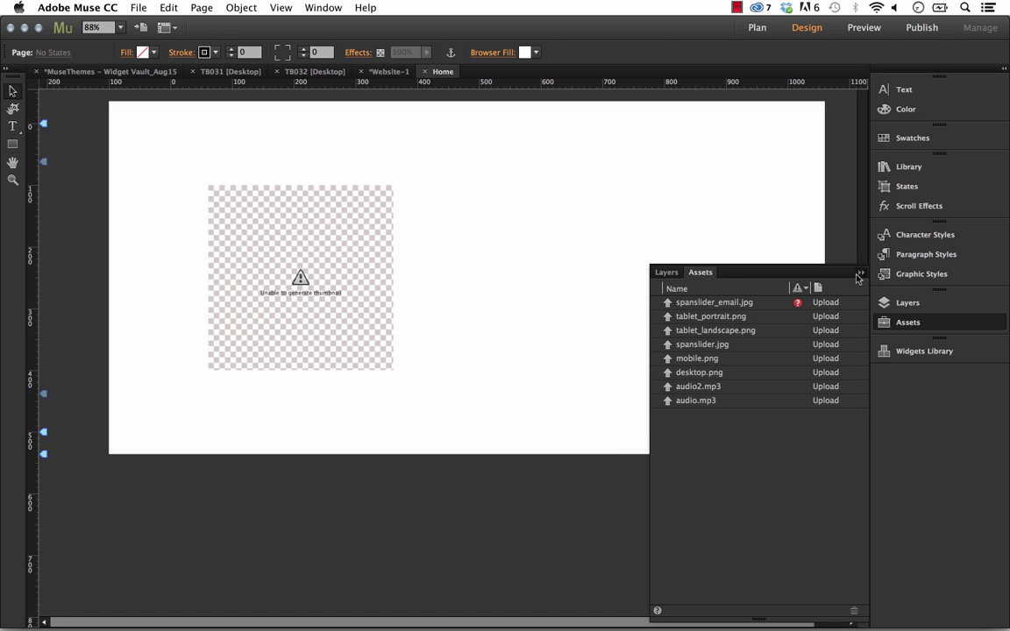
Enter desktop.png, tablet_landscape.png, tablet_portrait.png and mobile.png as the widget's responsive image filenames.
left_click(377, 221)
left_click(406, 184)
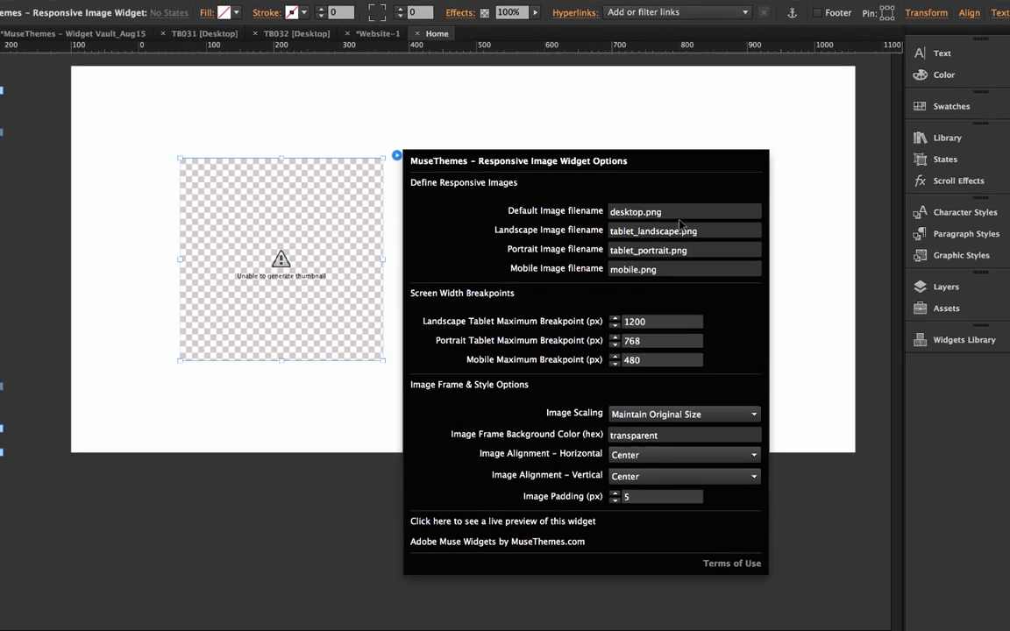
key("Tab")
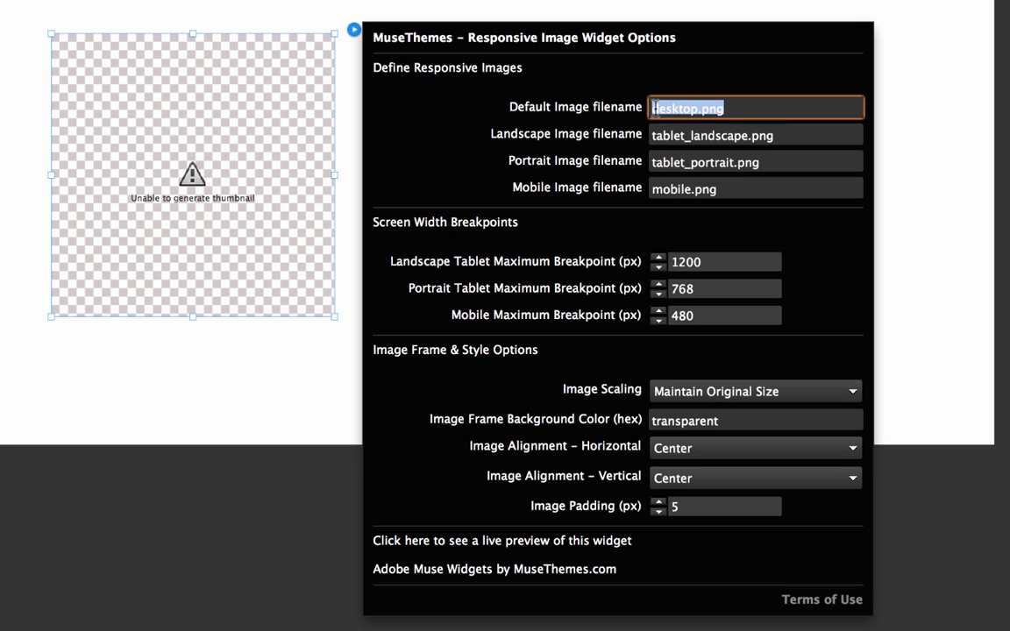
left_click(664, 107)
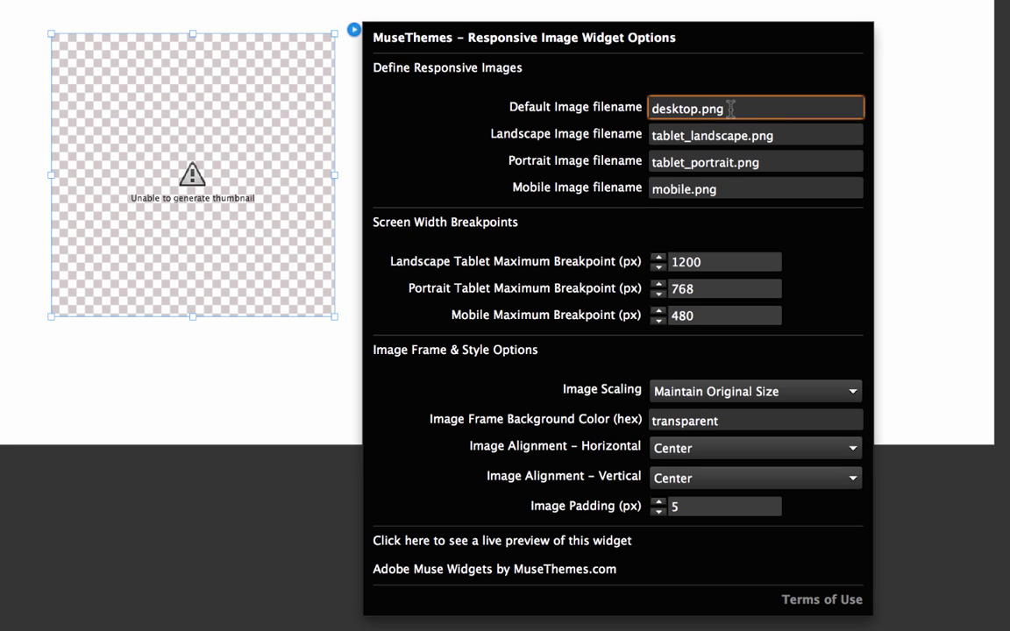
left_click_drag(717, 107, 640, 106)
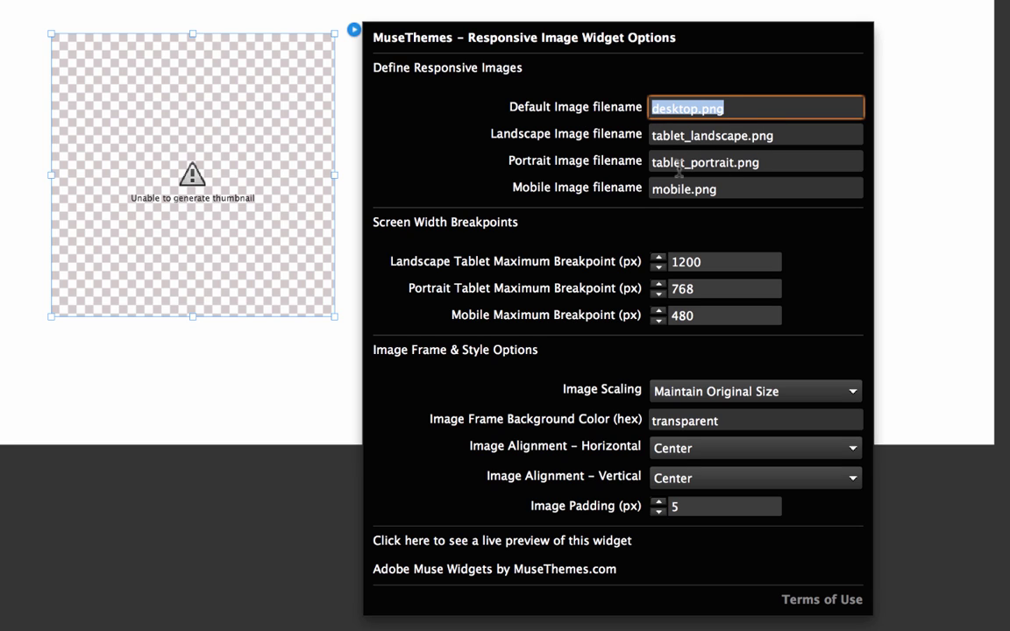
left_click(712, 191)
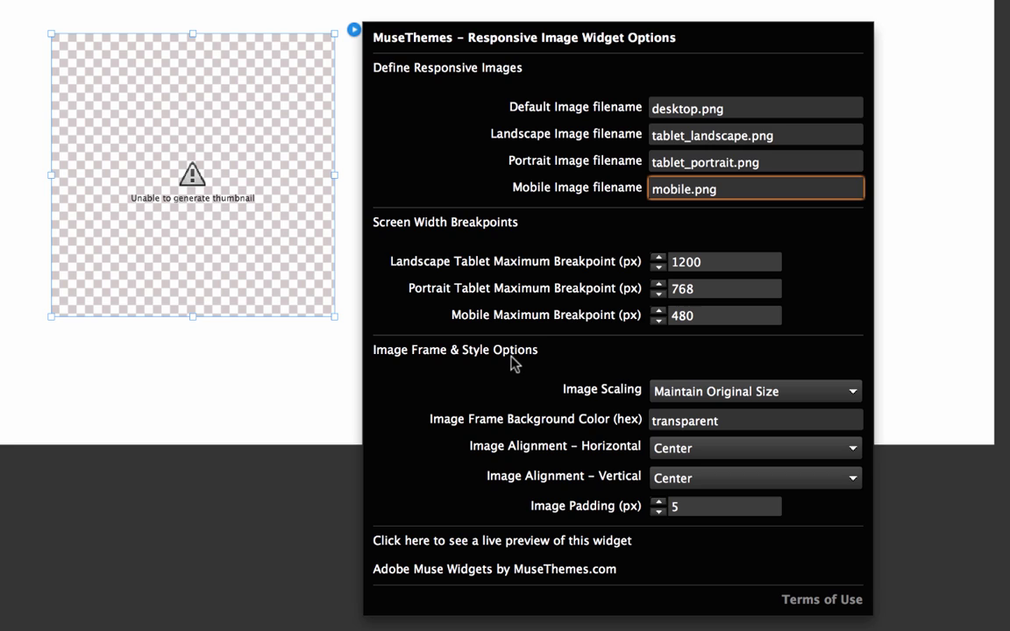
left_click(339, 162)
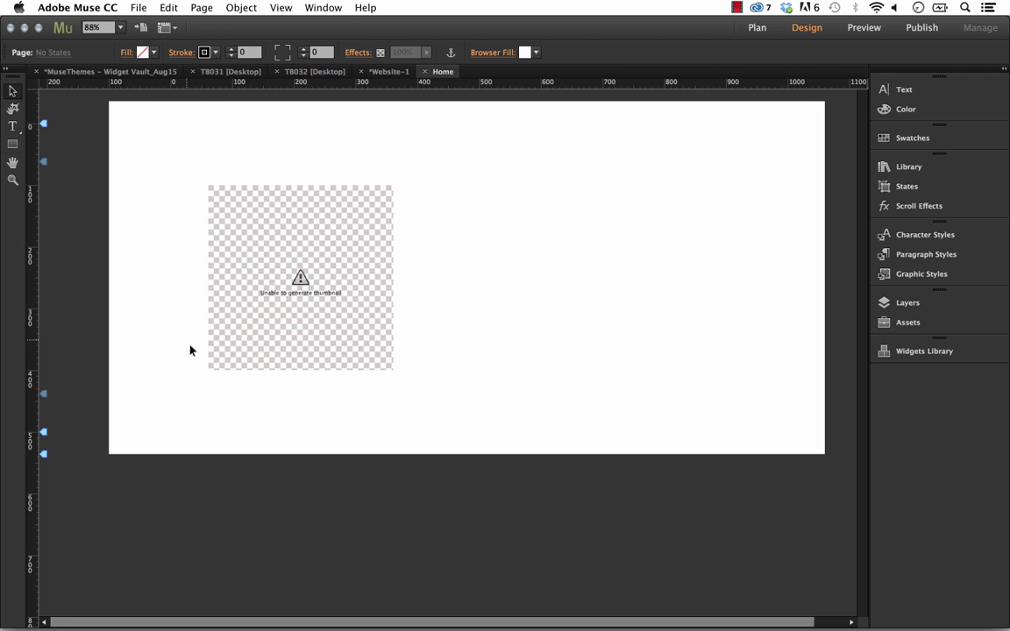
Preview the Home page in Firefox past the Preview Problem warning and resize the window.
left_click(139, 7)
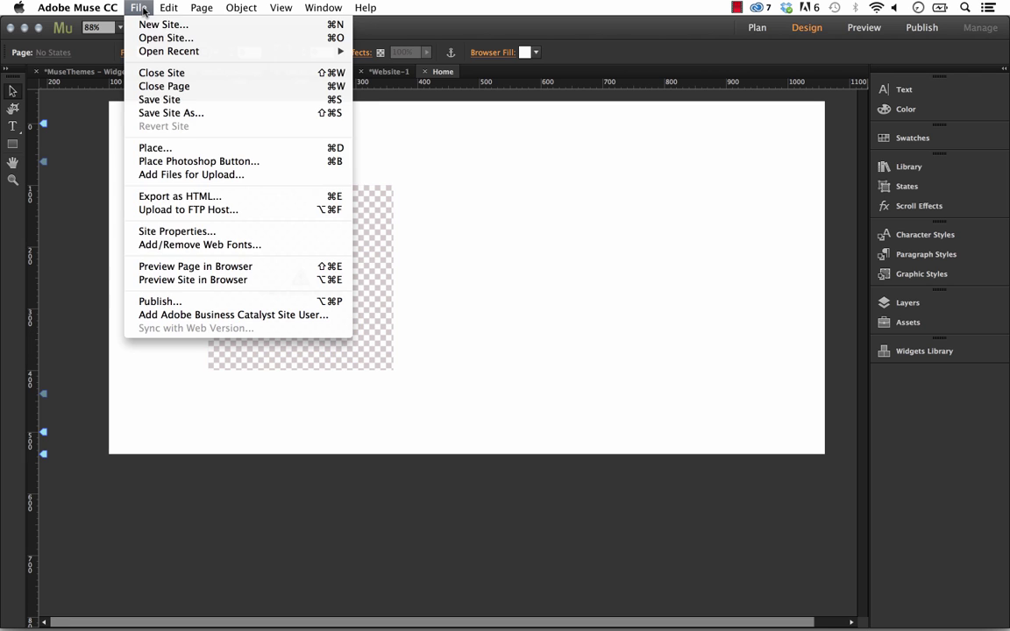
left_click(208, 266)
left_click(634, 354)
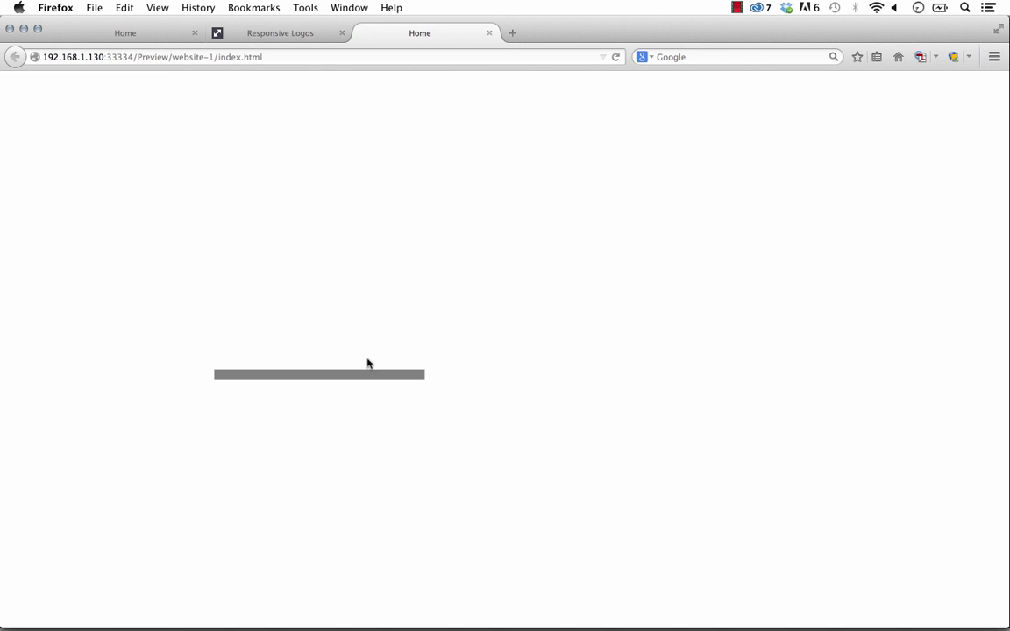
left_click_drag(1007, 311, 1007, 340)
Set the widget's Image Scaling to Scale to Fill Frame.
left_click(404, 606)
left_click(388, 199)
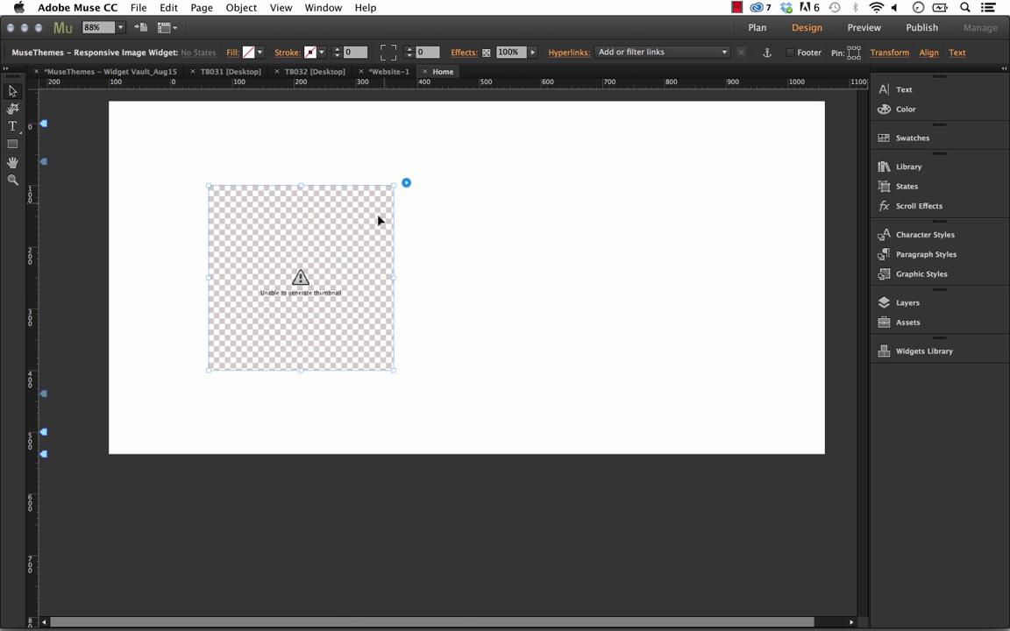
left_click(406, 184)
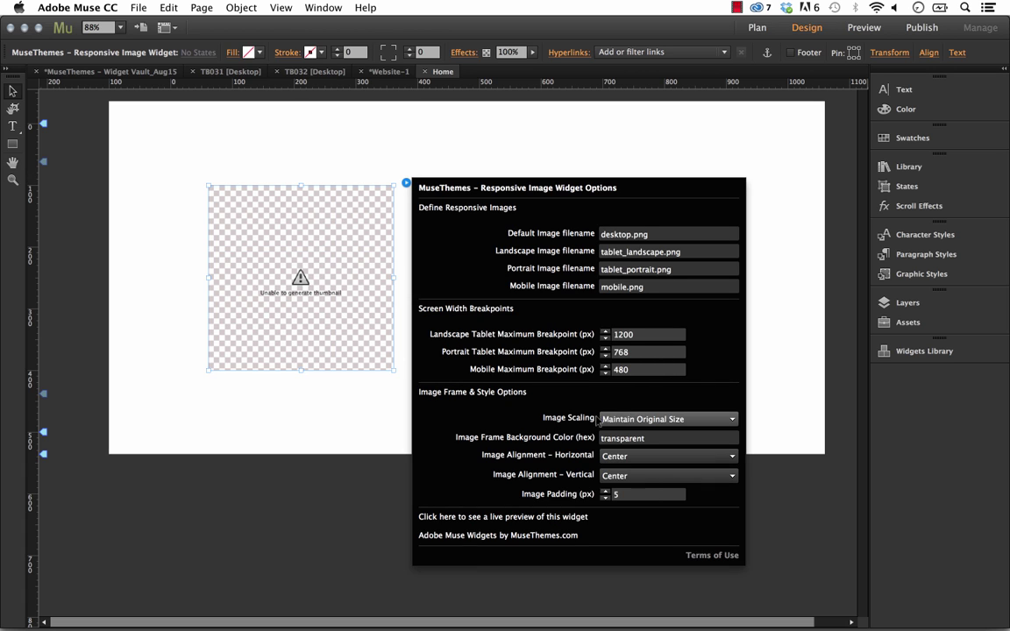
left_click(625, 419)
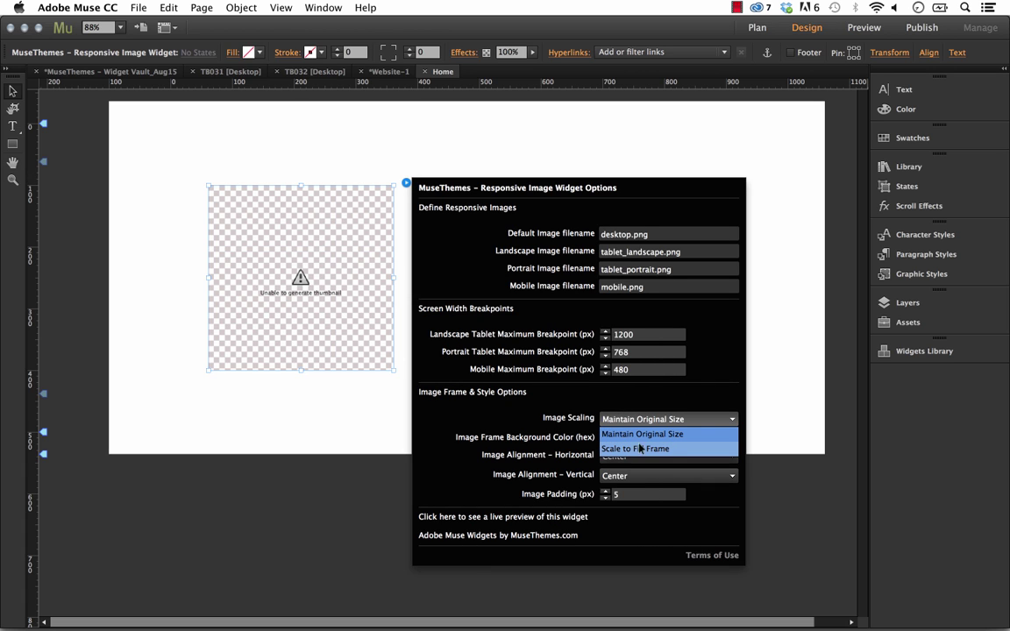
left_click(674, 450)
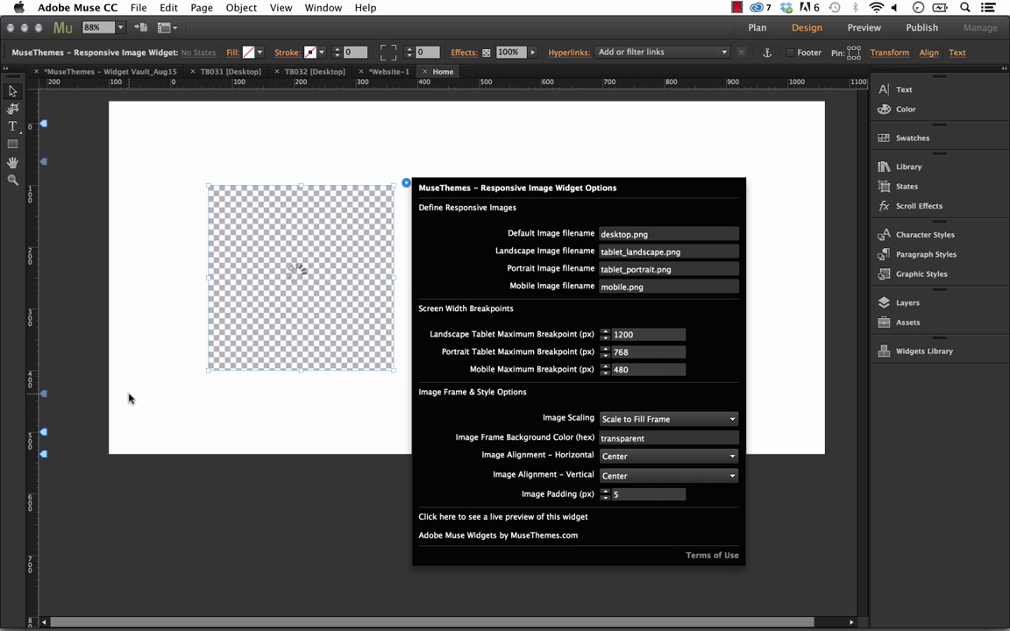
left_click(279, 411)
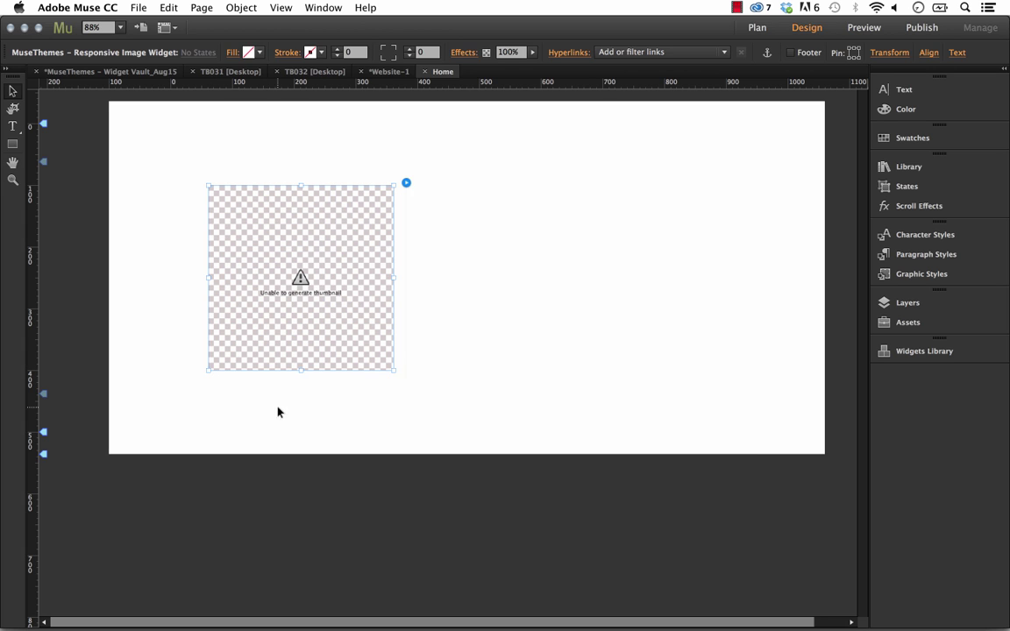
Preview the page in Firefox again and narrow the window to check the scaled images.
left_click(139, 7)
left_click(253, 268)
left_click(639, 354)
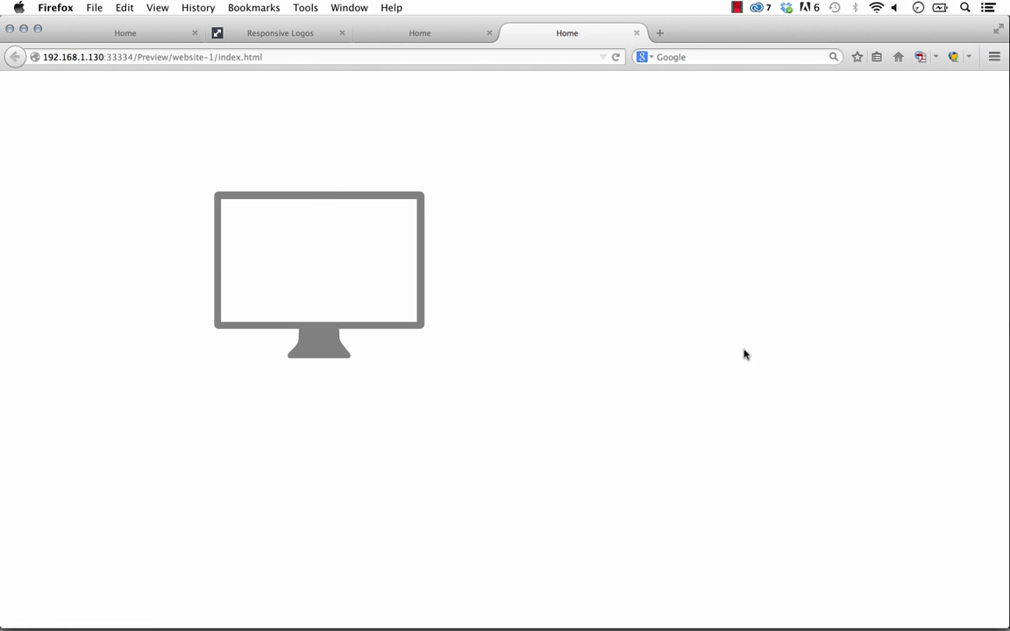
left_click_drag(1007, 313, 815, 364)
Delete unused files for upload from the Assets panel.
left_click(832, 361)
left_click(385, 206)
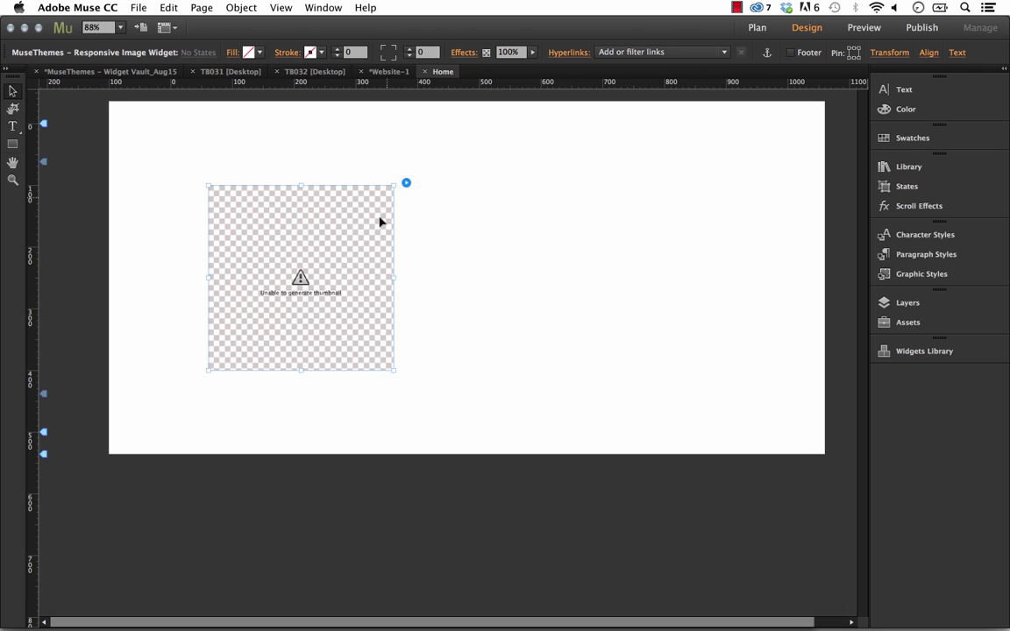
left_click(899, 323)
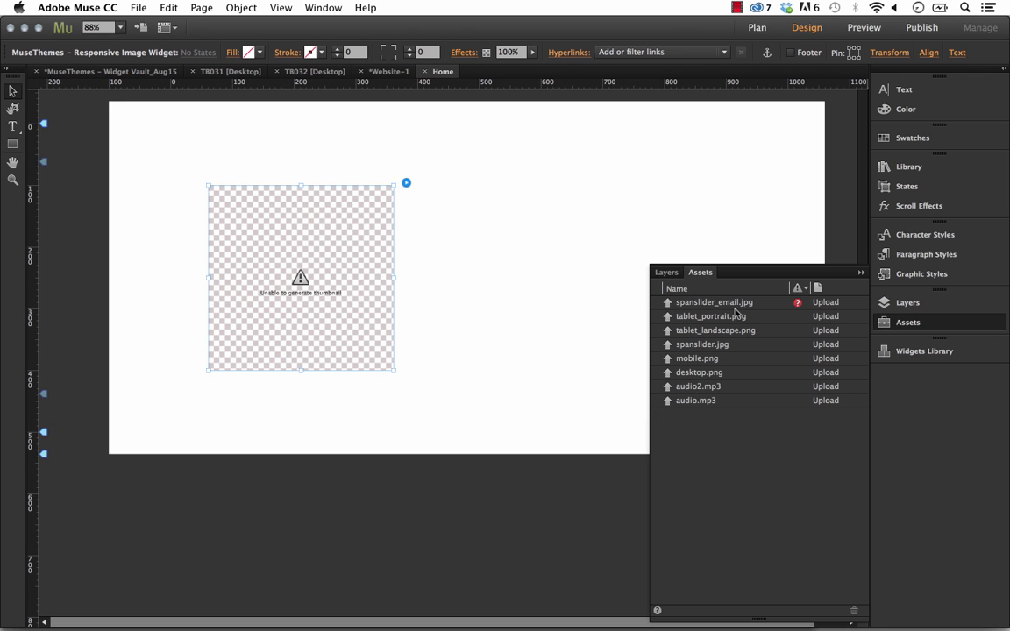
right_click(733, 304)
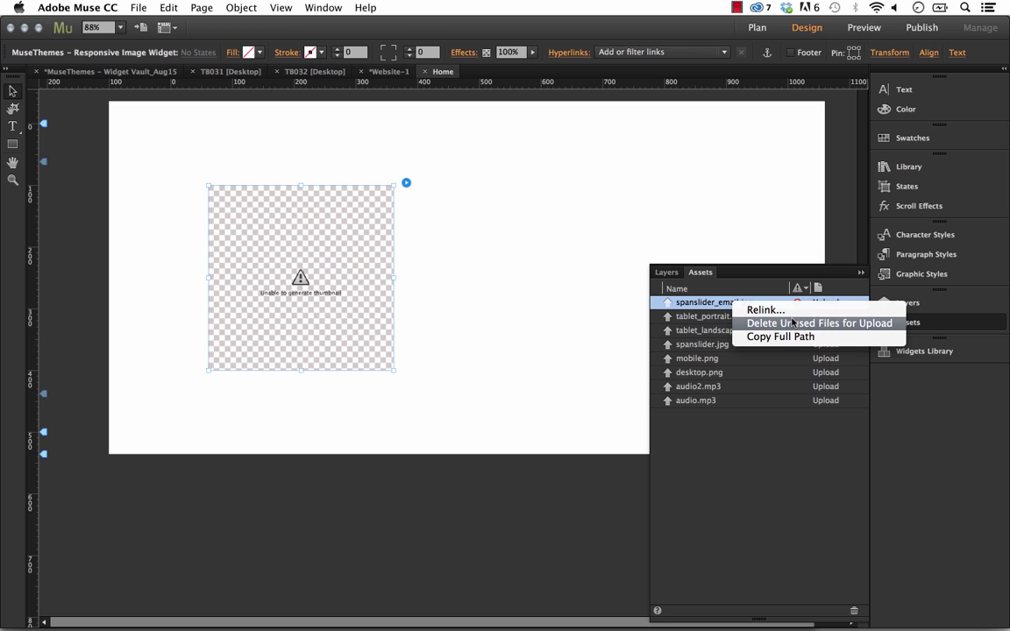
left_click(741, 323)
left_click(620, 226)
left_click(141, 8)
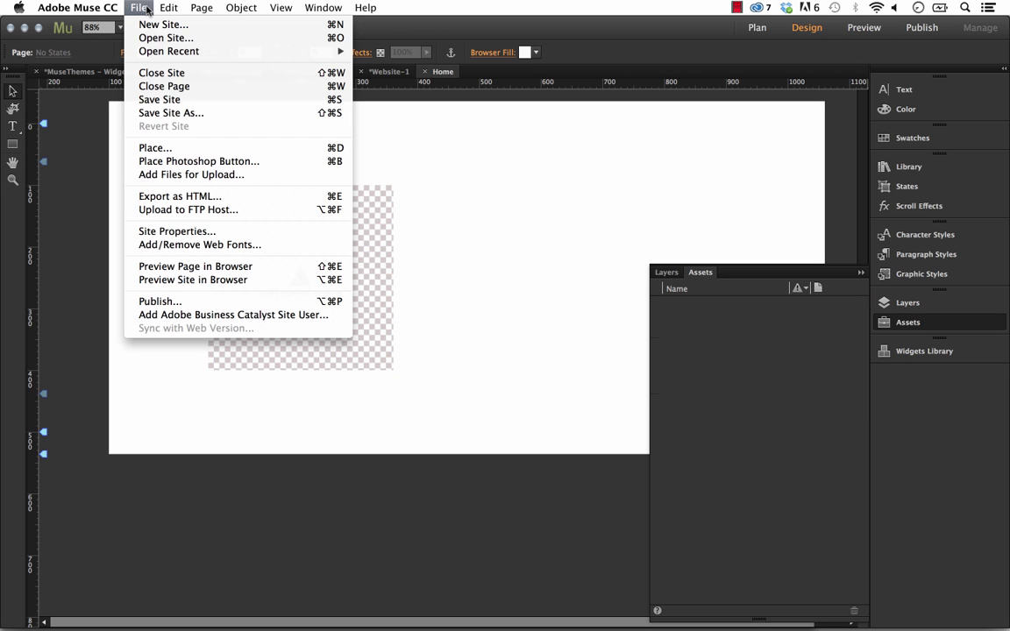
Collapse the Assets list and start File > Add Files for Upload.
left_click(711, 305)
left_click(861, 273)
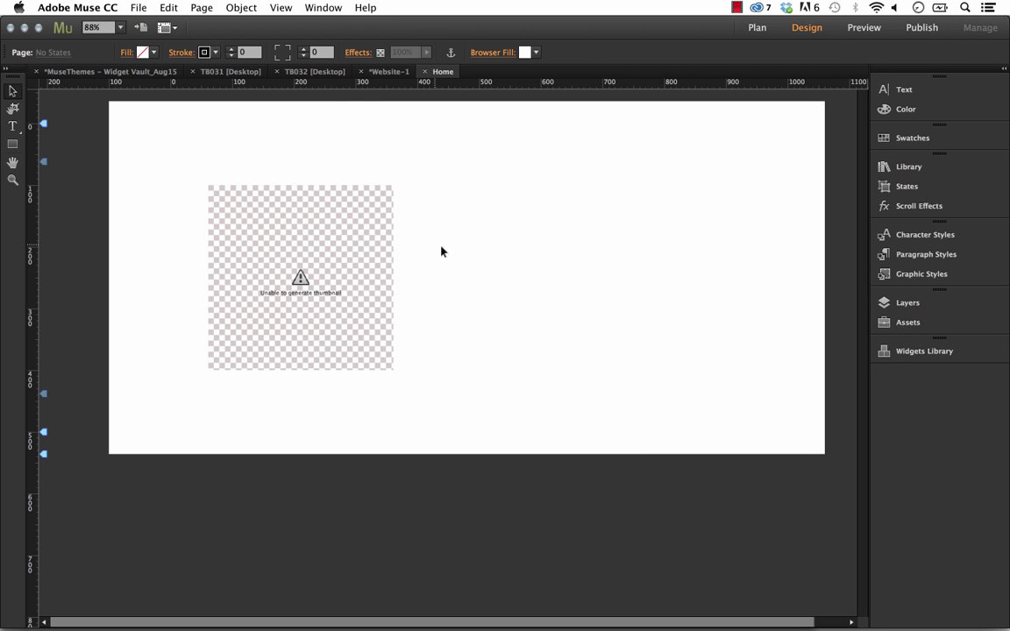
left_click(356, 241)
left_click(444, 279)
left_click(142, 8)
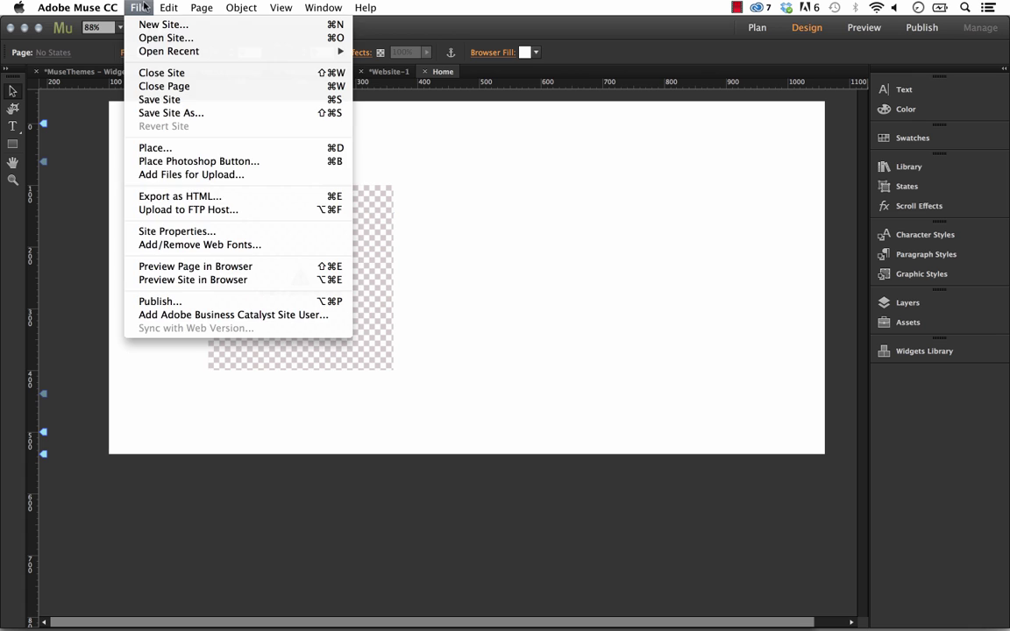
left_click(205, 176)
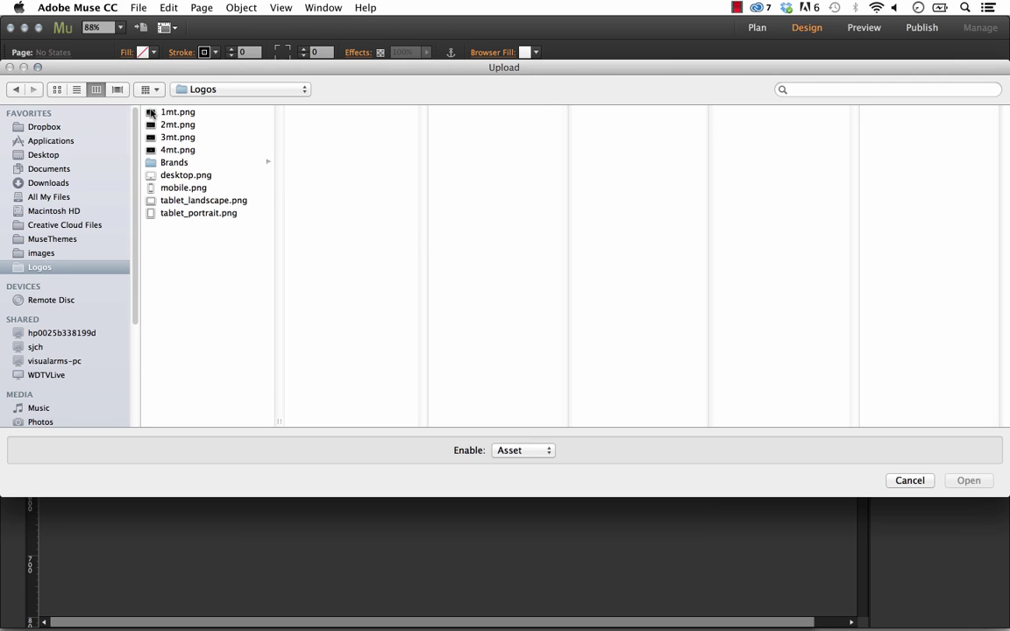
Quick Look through the MuseThemes logos 1mt.png to 4mt.png in the Logos folder.
left_click(154, 113)
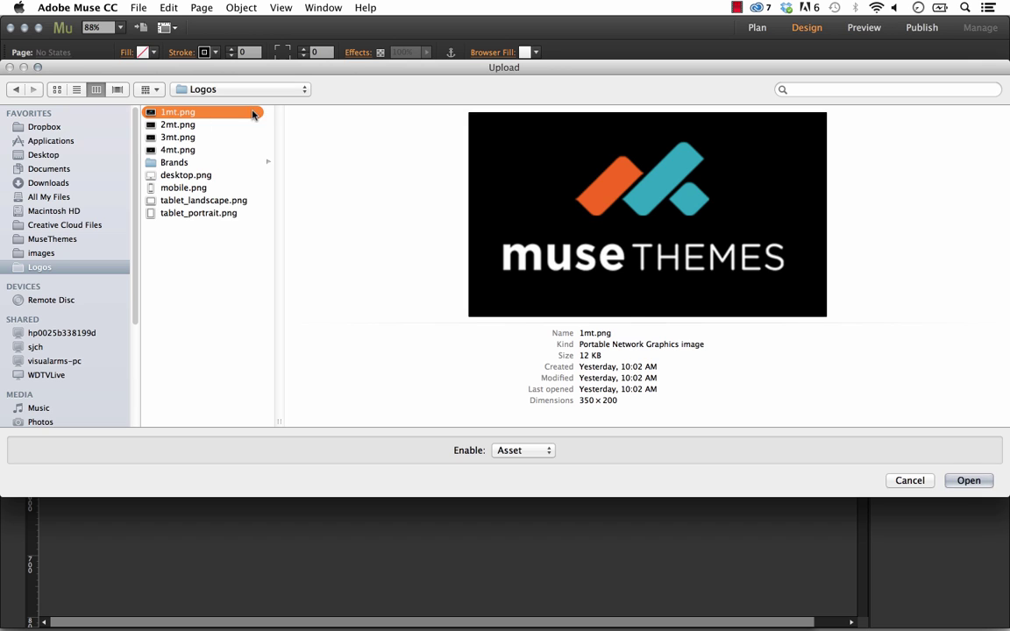
key("space")
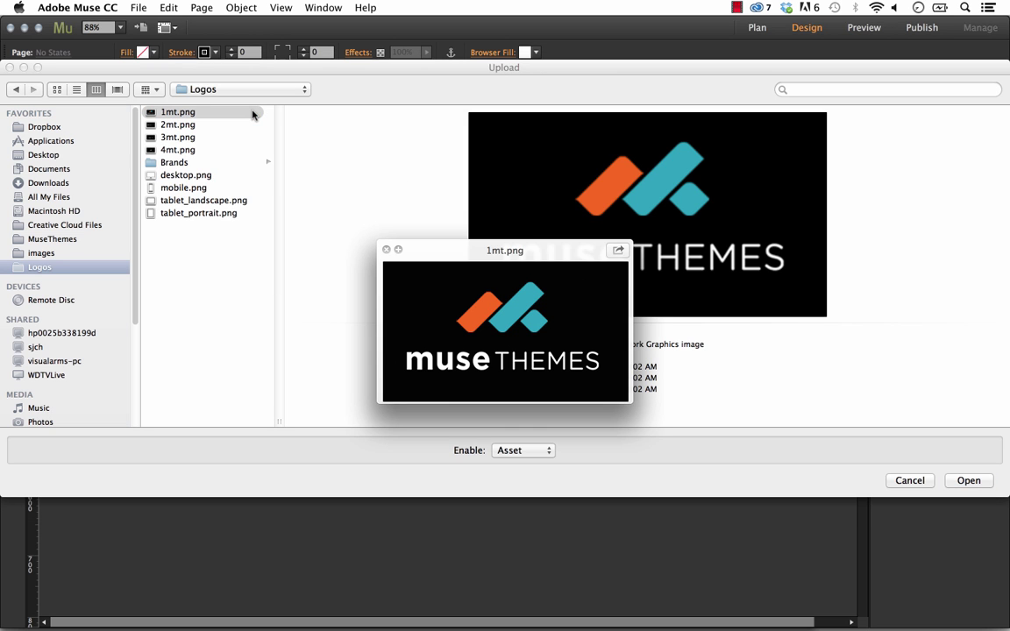
key("Down")
key("Down")
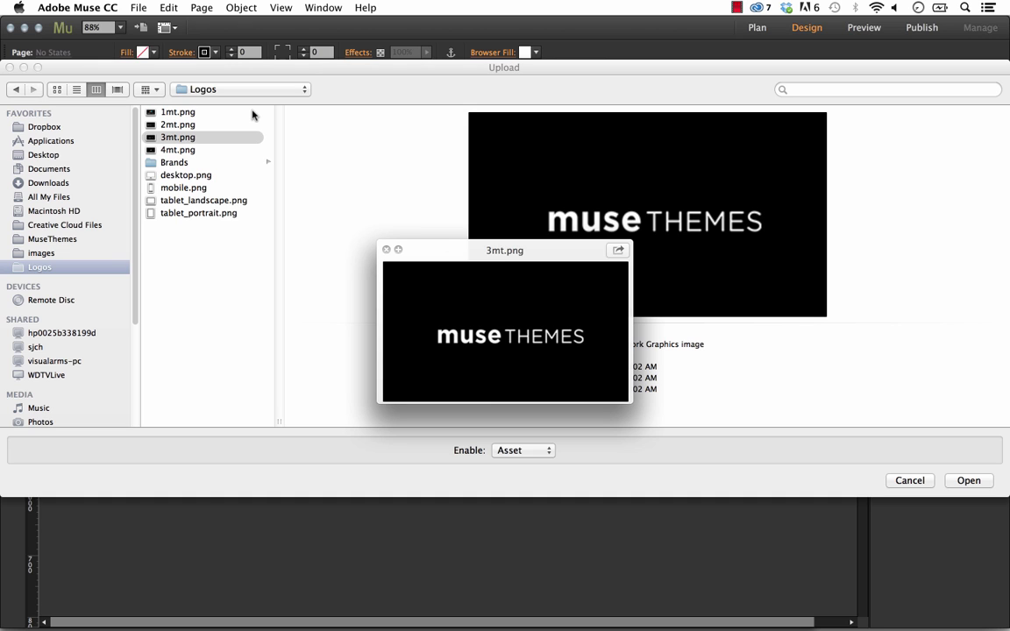
key("Down")
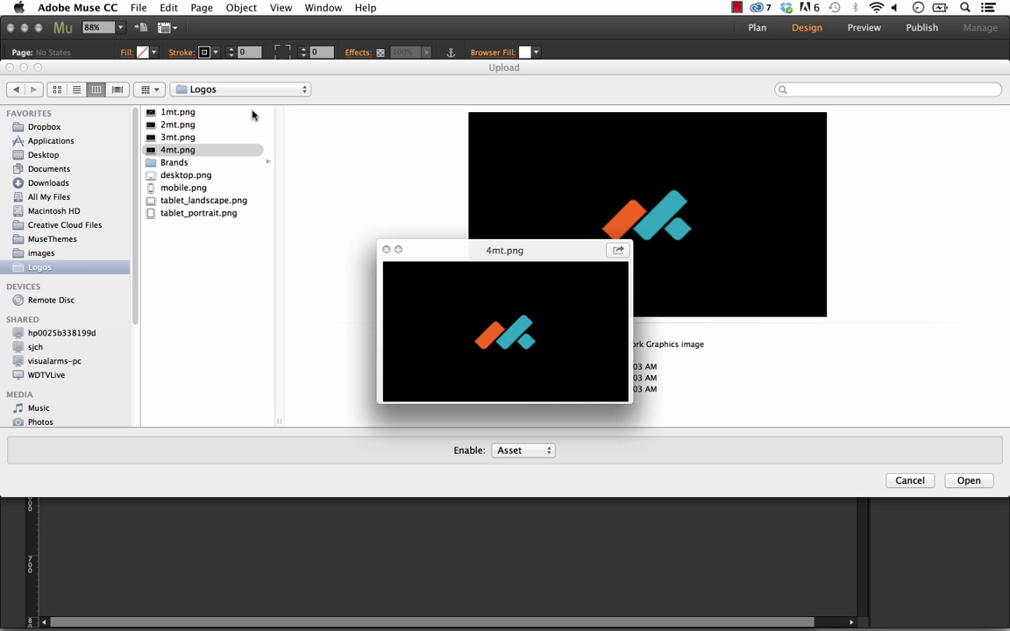
left_click(379, 178)
key("space")
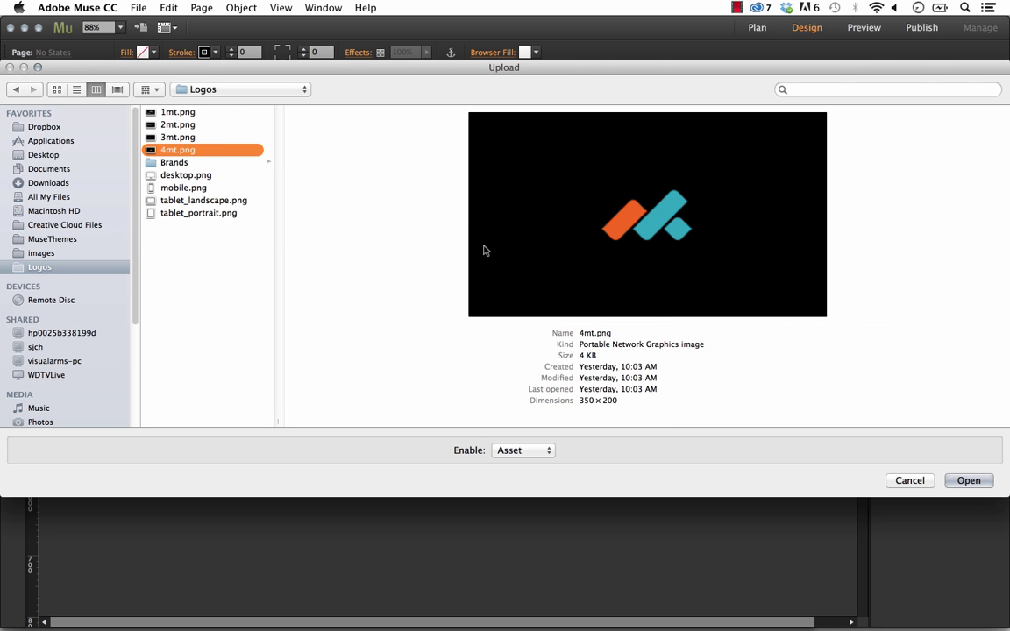
Re-preview 1mt.png to 3mt.png, then select 1mt.png through 4mt.png together.
left_click(174, 114)
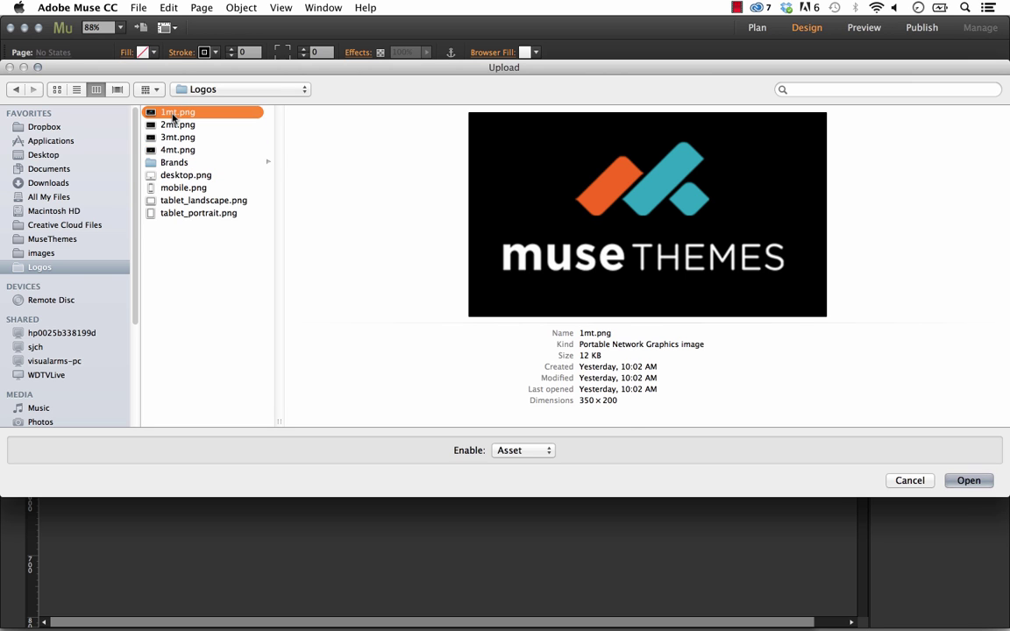
key("space")
key("Down")
key("Down")
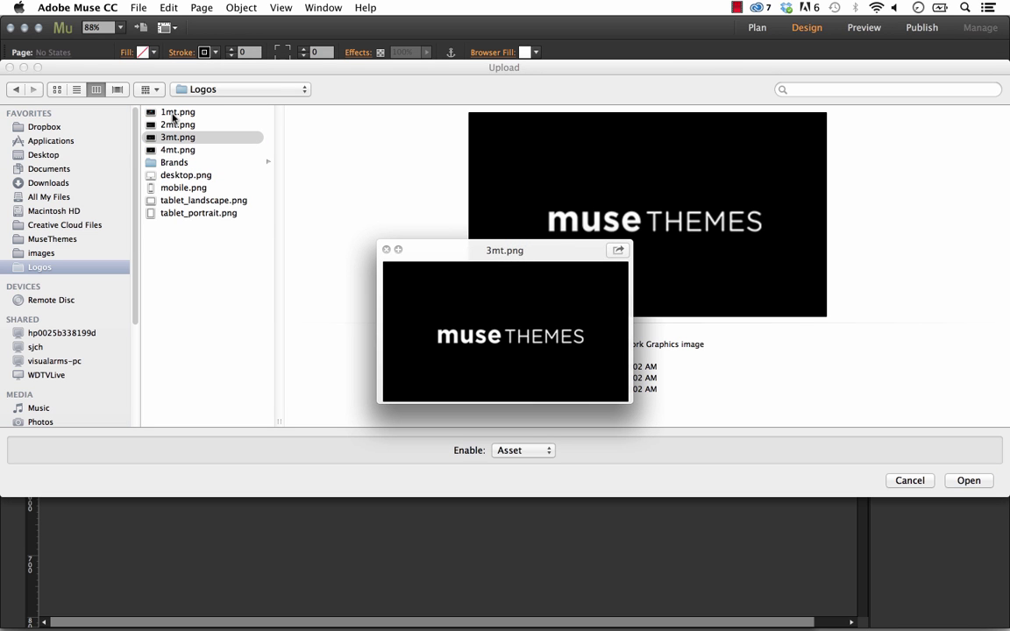
key("Down")
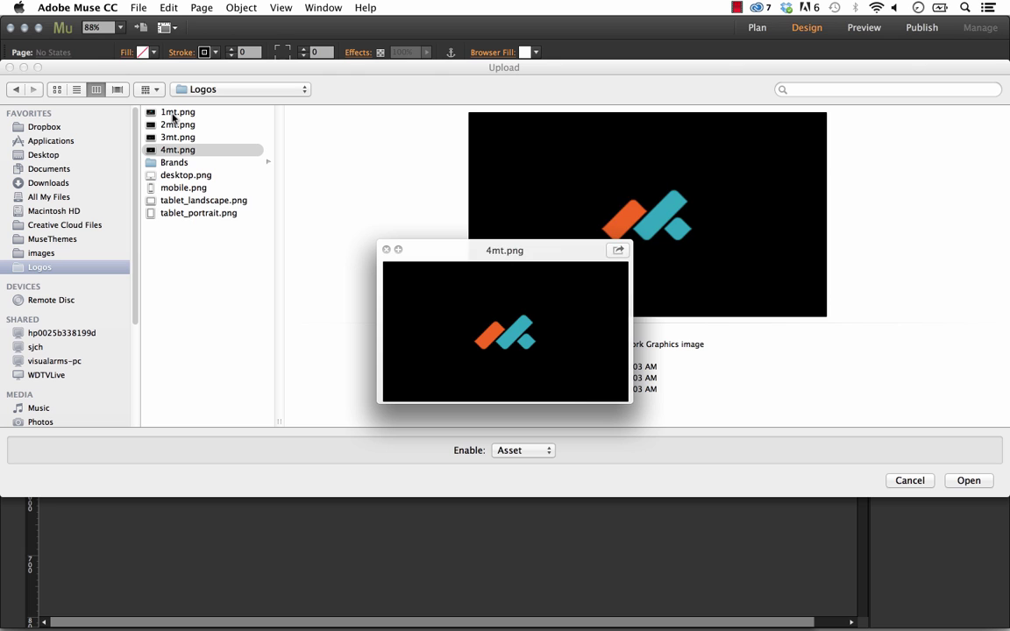
key("Up")
key("Up")
key("Up")
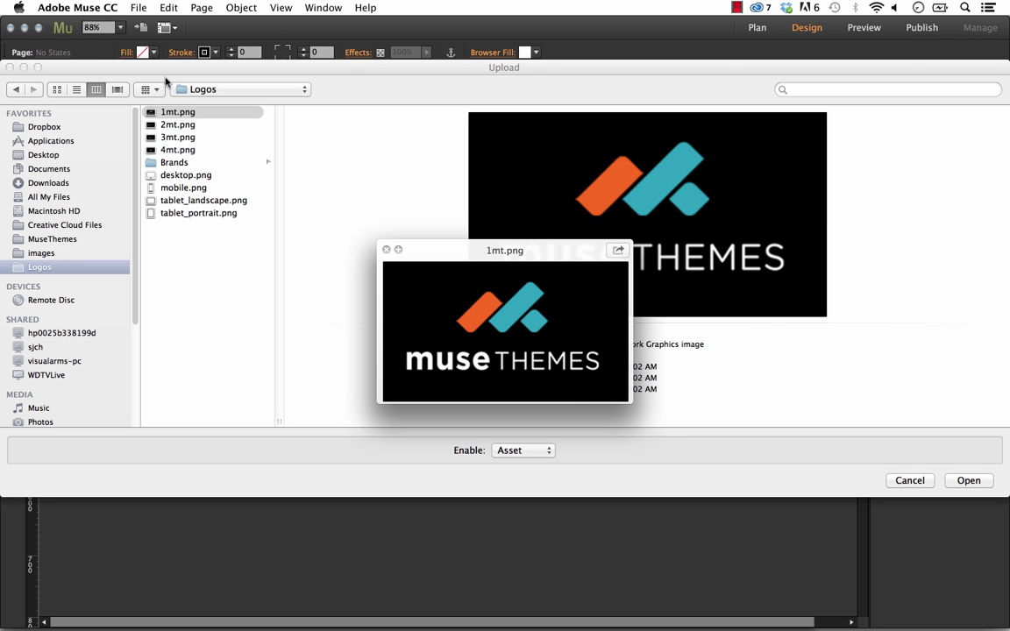
key("space")
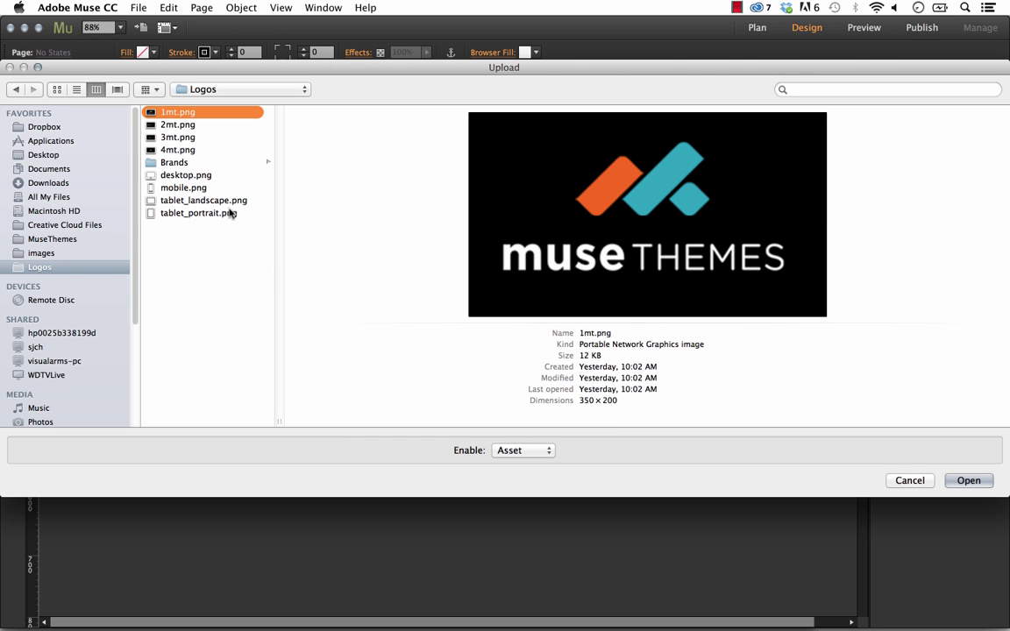
left_click(179, 150, "shift")
Add the four MuseThemes logo files to the site and select the responsive image widget.
left_click(969, 481)
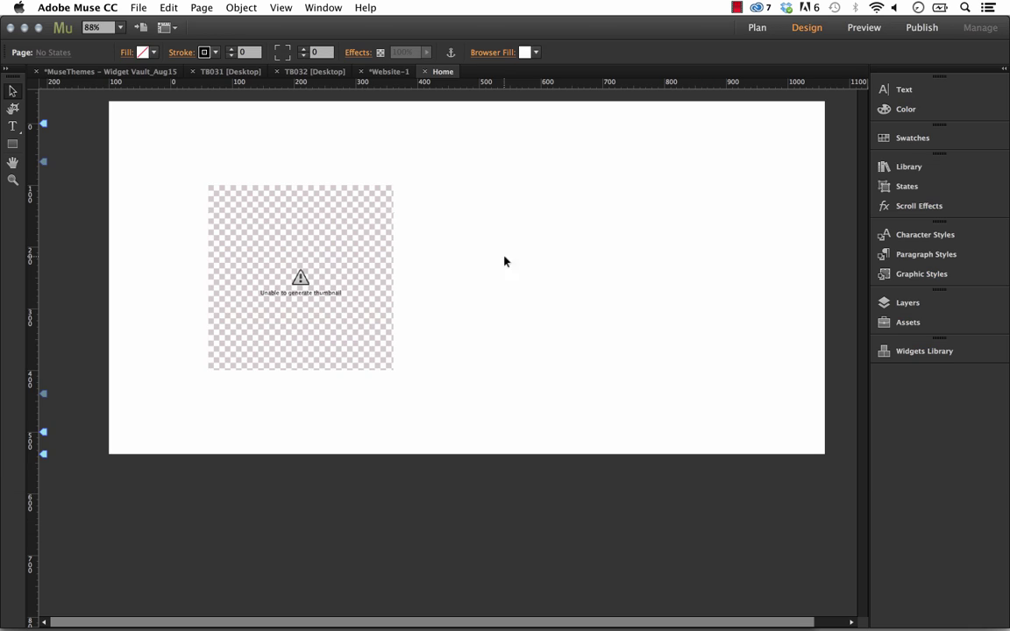
left_click(388, 190)
left_click(406, 185)
Enter 1mt.png, 2mt.png, 3mt.png and 4mt.png as the default, landscape, portrait and mobile filenames.
left_click(663, 235)
key("super+a")
type("1mt.p")
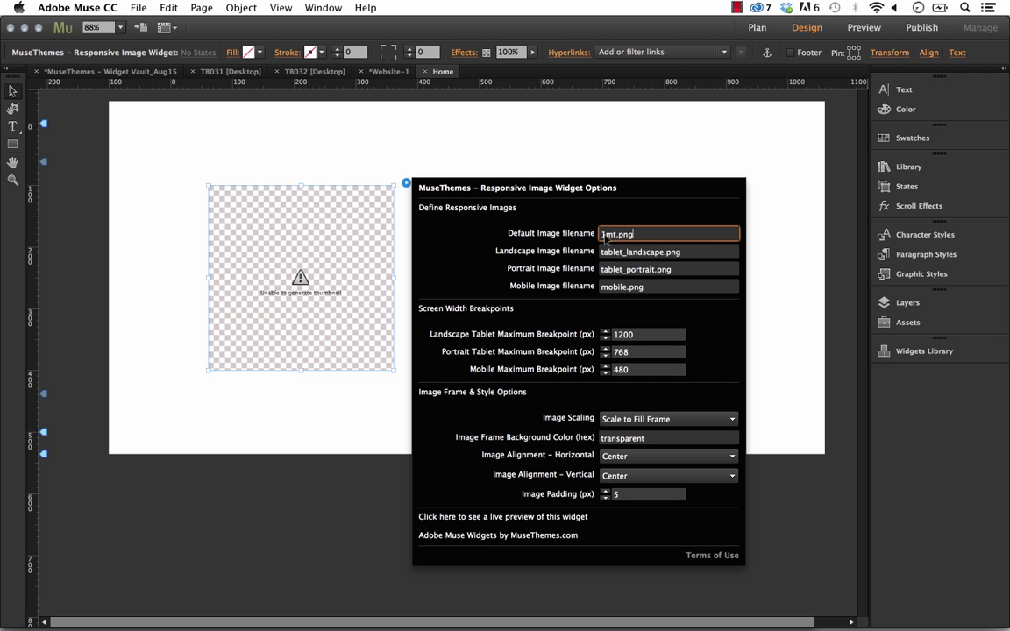
type("ng")
key("Tab")
type("2mt")
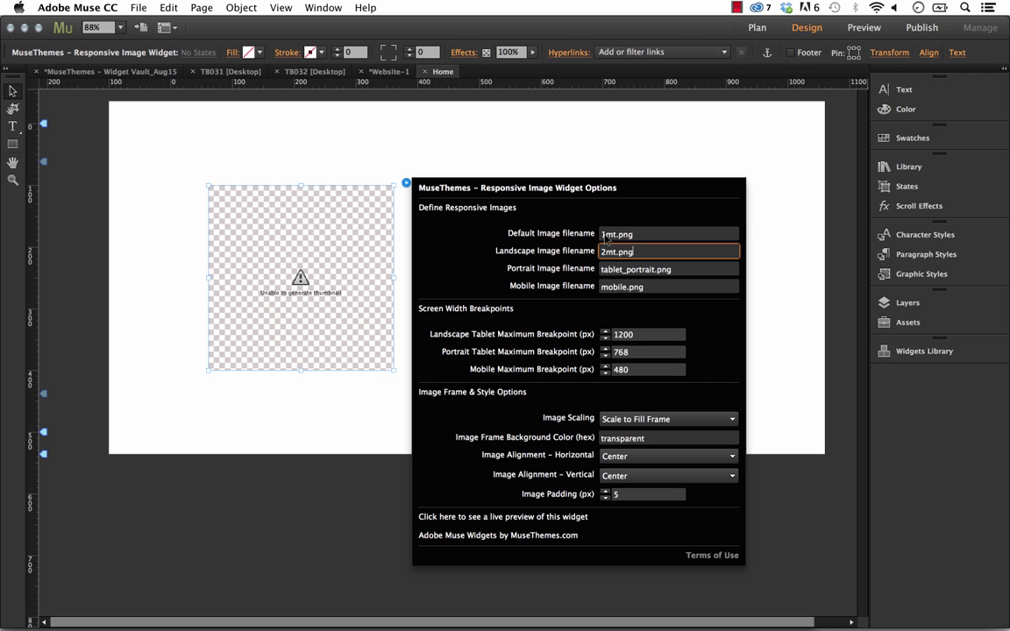
key("Tab")
type("3")
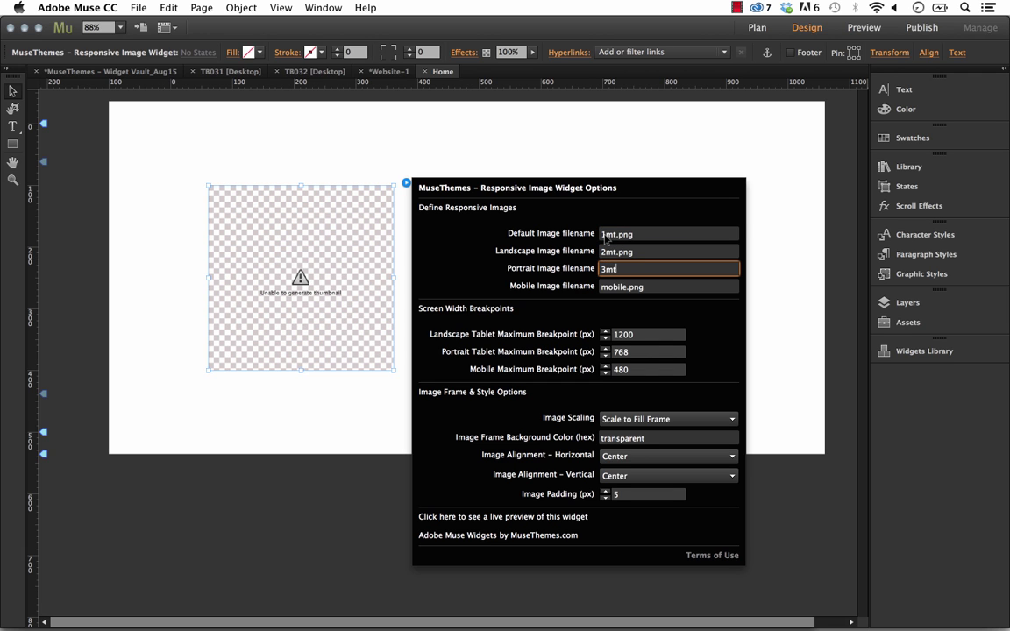
type("mt.png")
key("Tab")
type("4")
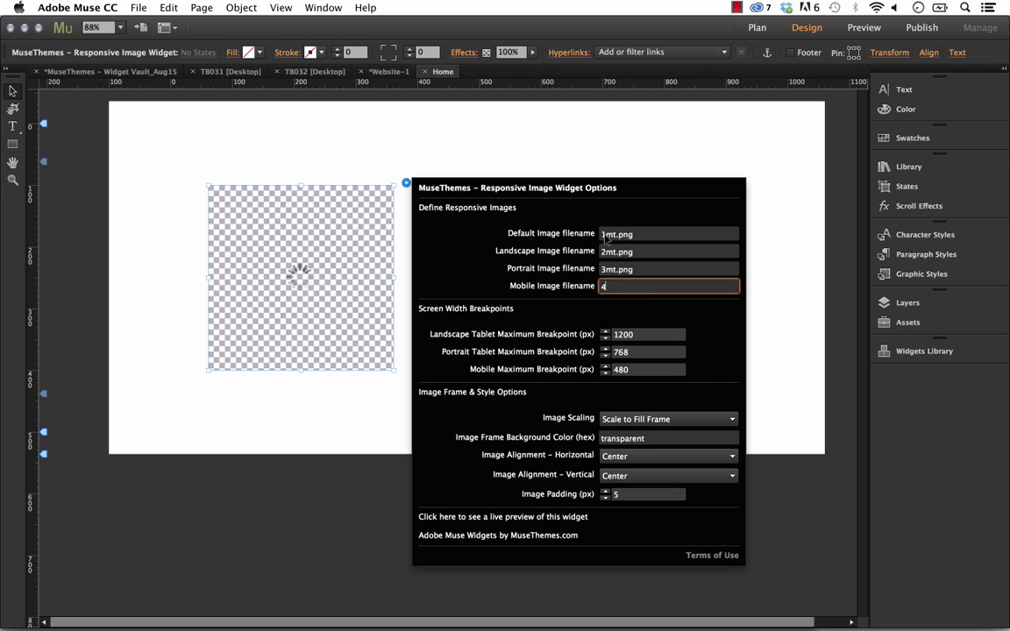
type("mt.png")
key("Return")
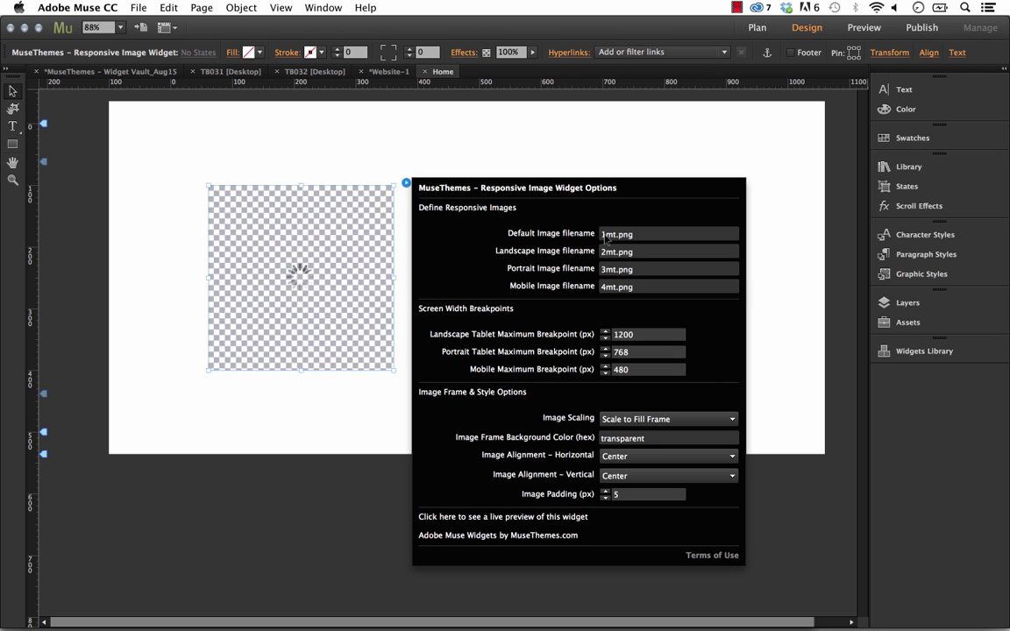
Preview the page in Firefox and narrow the browser window to watch the logo respond.
left_click(266, 178)
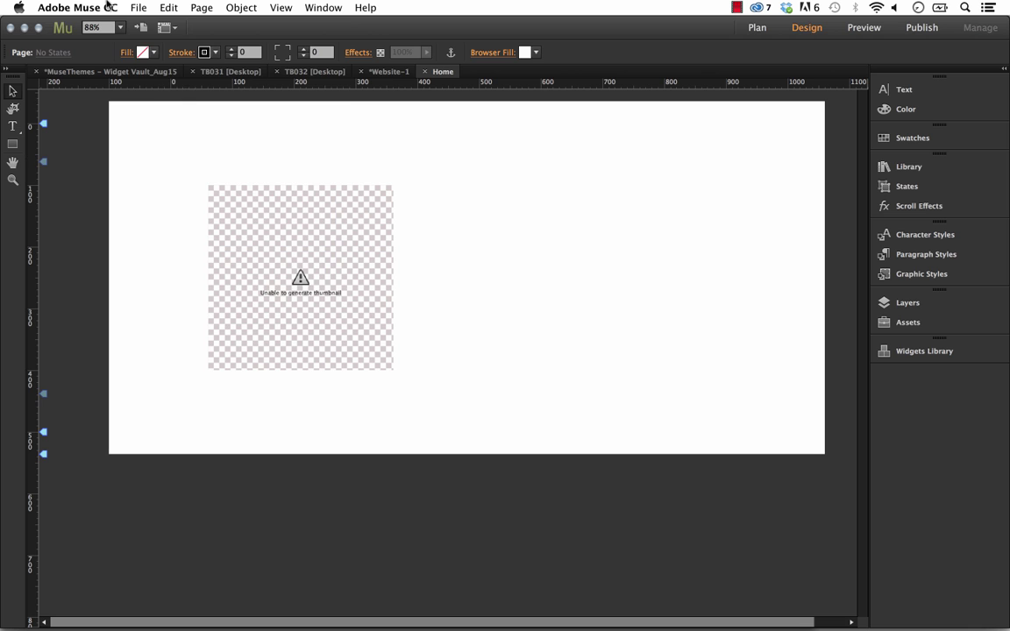
left_click(128, 9)
left_click(262, 264)
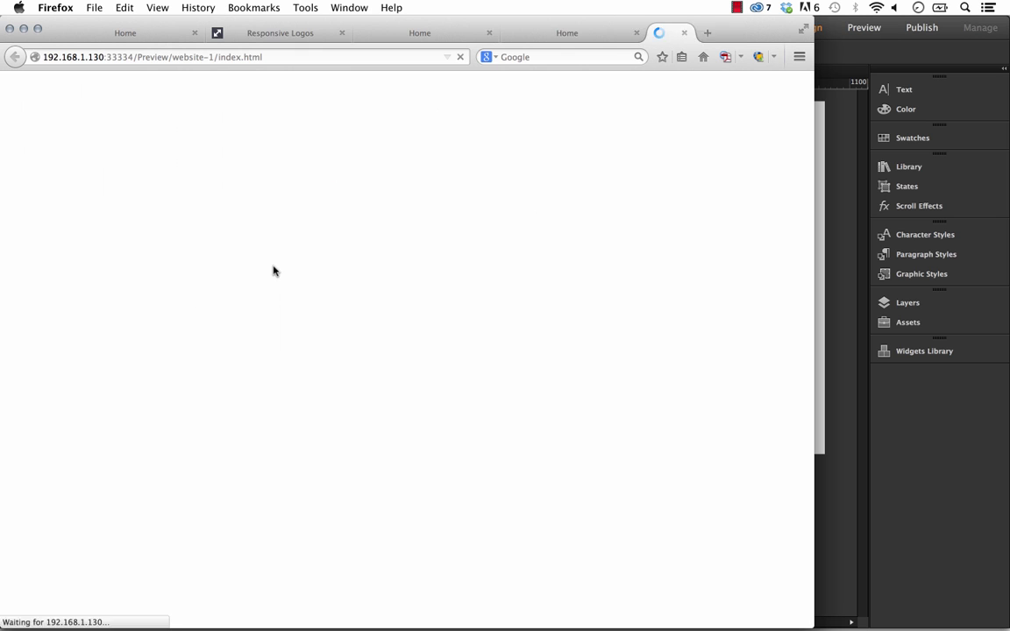
left_click_drag(814, 240, 746, 249)
Set the responsive image widget's Image Frame Background Color to #000000.
left_click(821, 250)
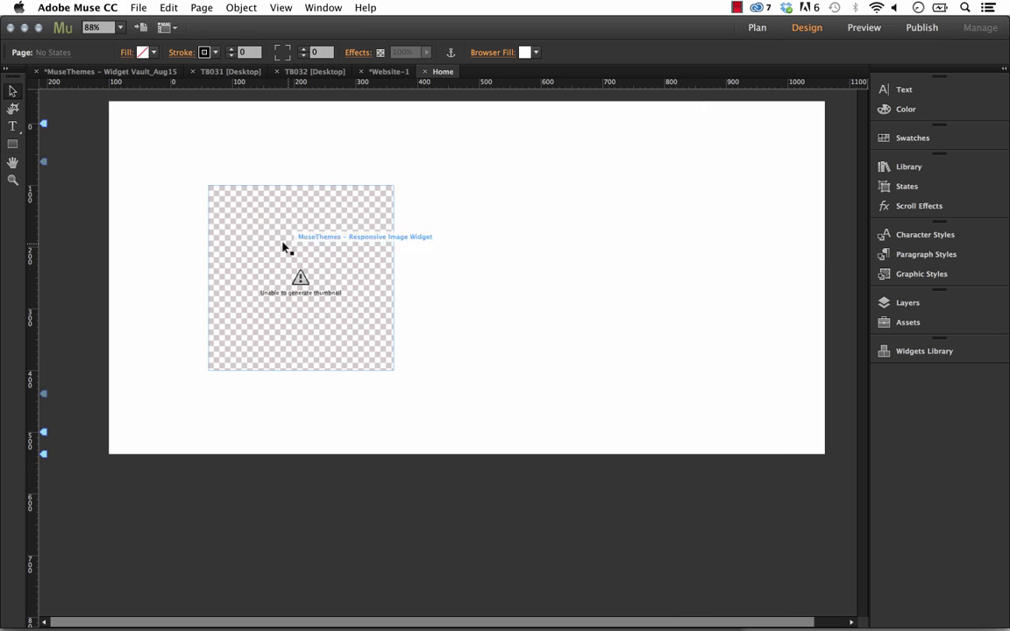
left_click_drag(271, 243, 356, 229)
left_click(407, 183)
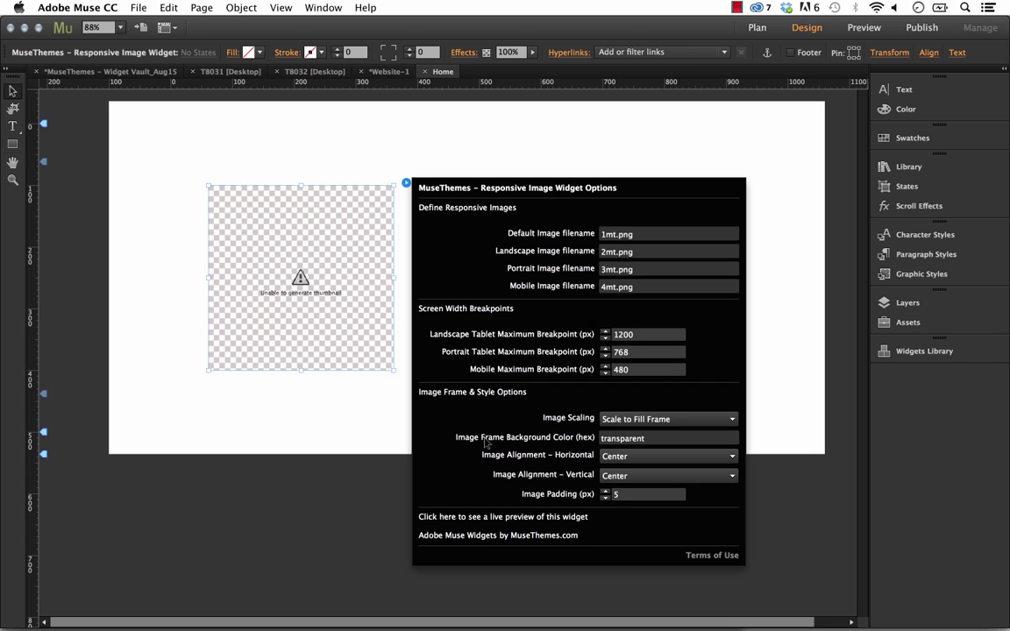
double_click(663, 440)
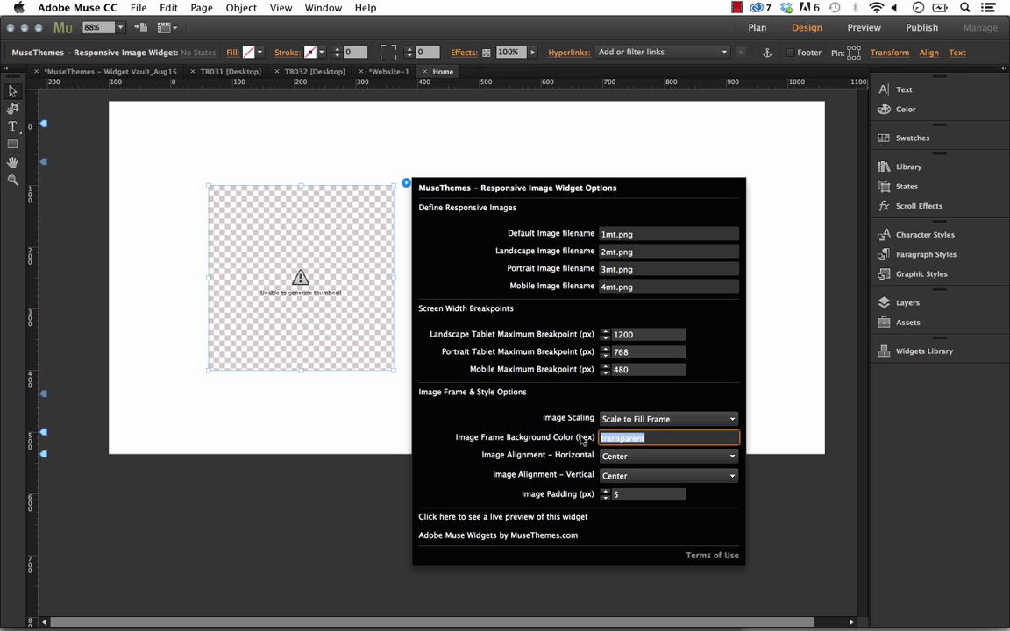
type("#000000")
key("Return")
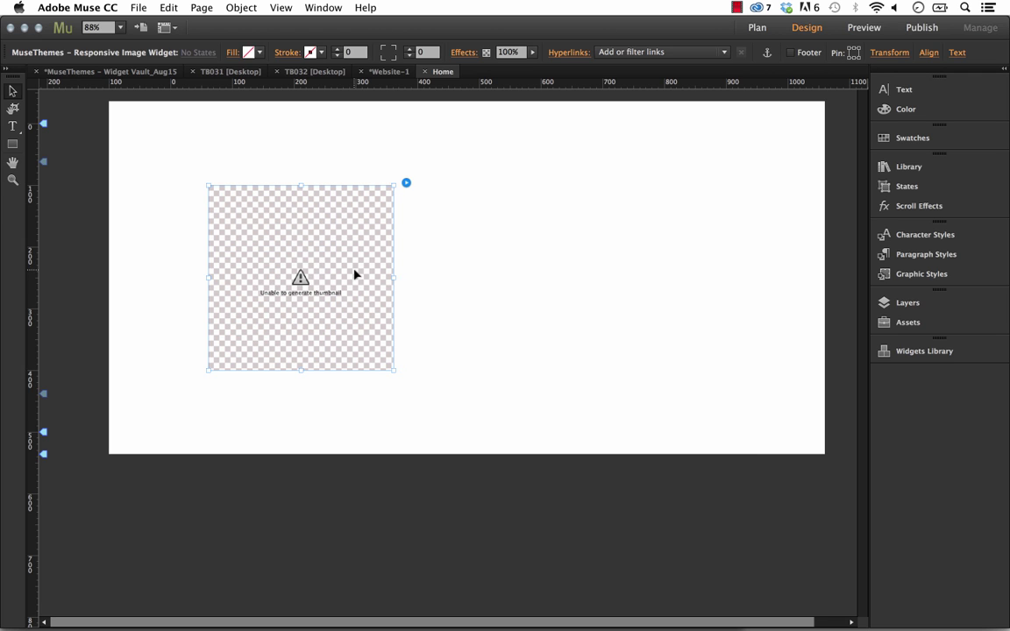
Move the widget to the page's left edge, stretch it to browser width, and preview in Firefox.
left_click_drag(354, 273, 254, 259)
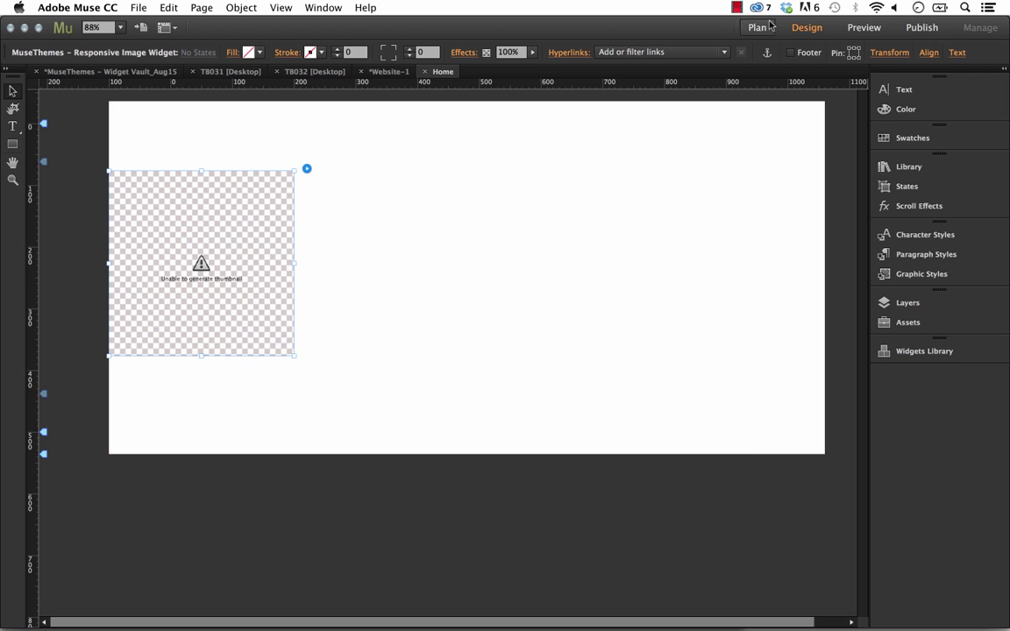
left_click(895, 53)
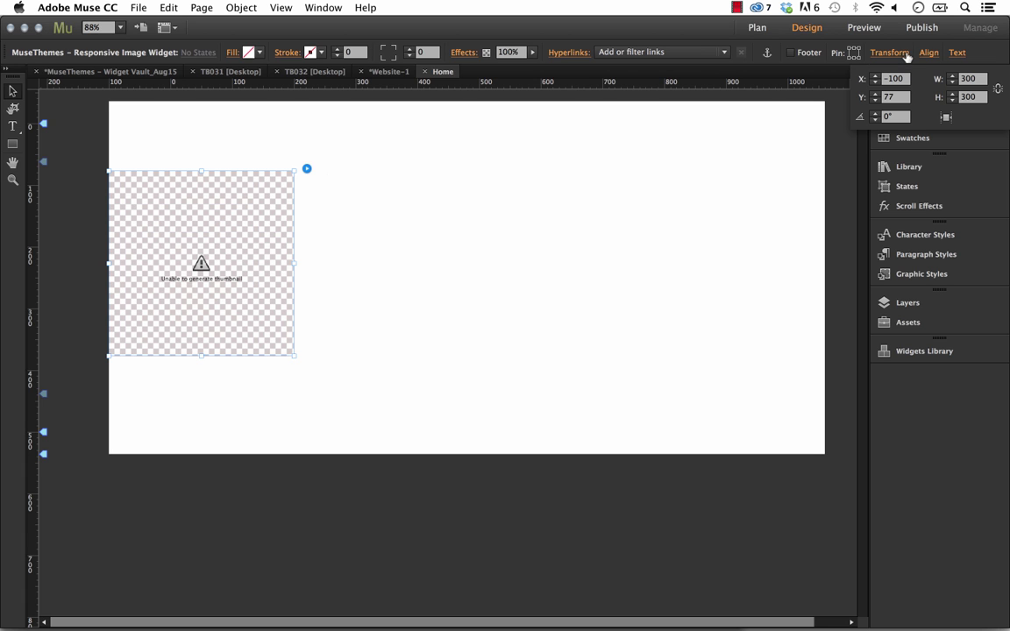
left_click(945, 118)
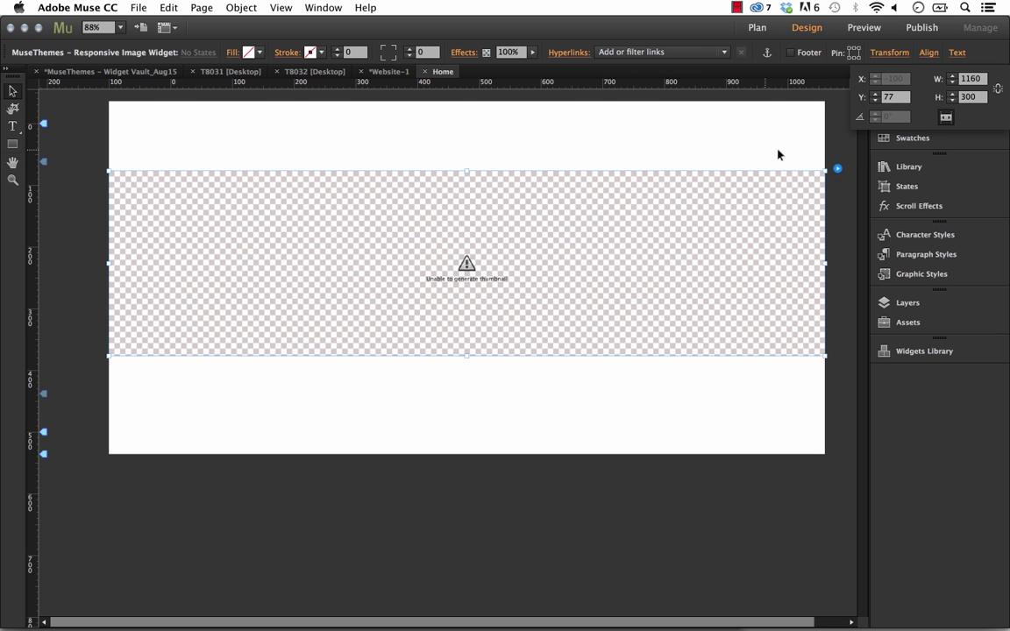
left_click(139, 7)
left_click(196, 266)
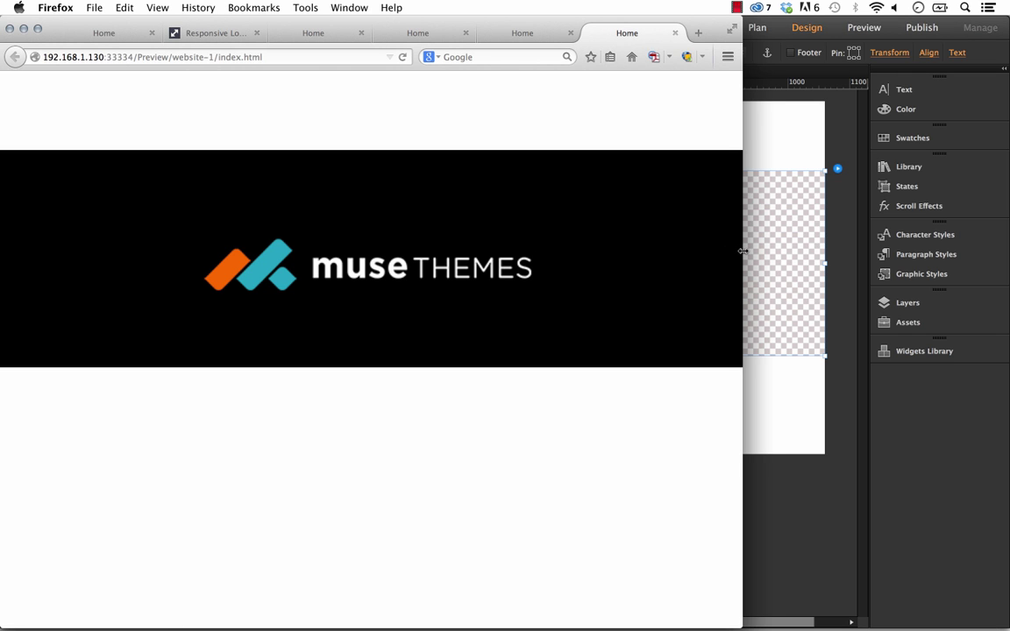
Resize the Firefox preview to test the black banner's breakpoints, then return to Muse.
left_click_drag(742, 251, 557, 282)
left_click(652, 172)
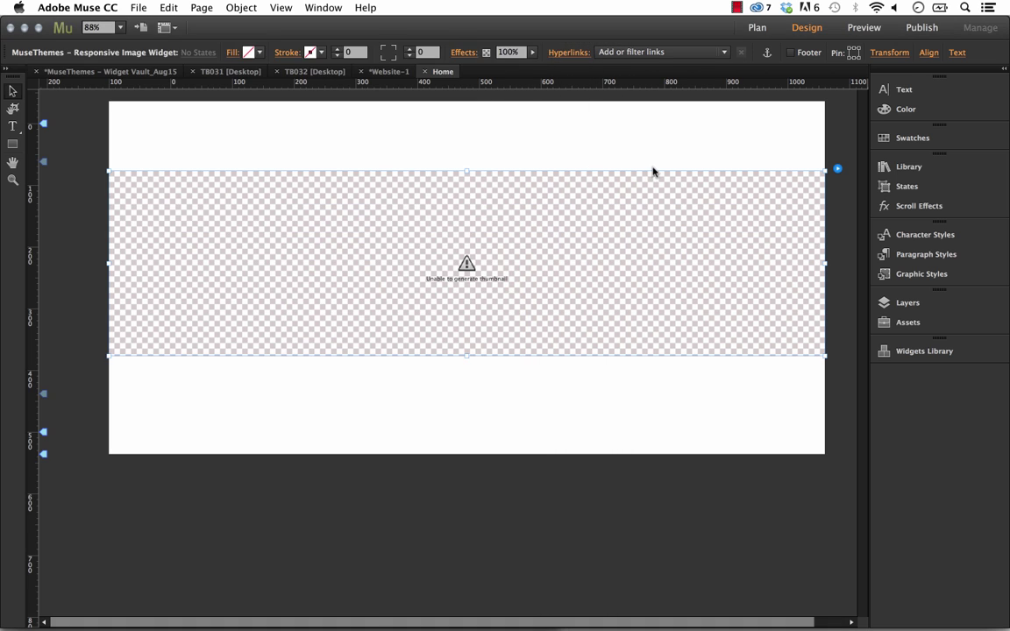
Set the widget's Image Scaling to Maintain Original Size and check the widget on the page.
left_click(837, 168)
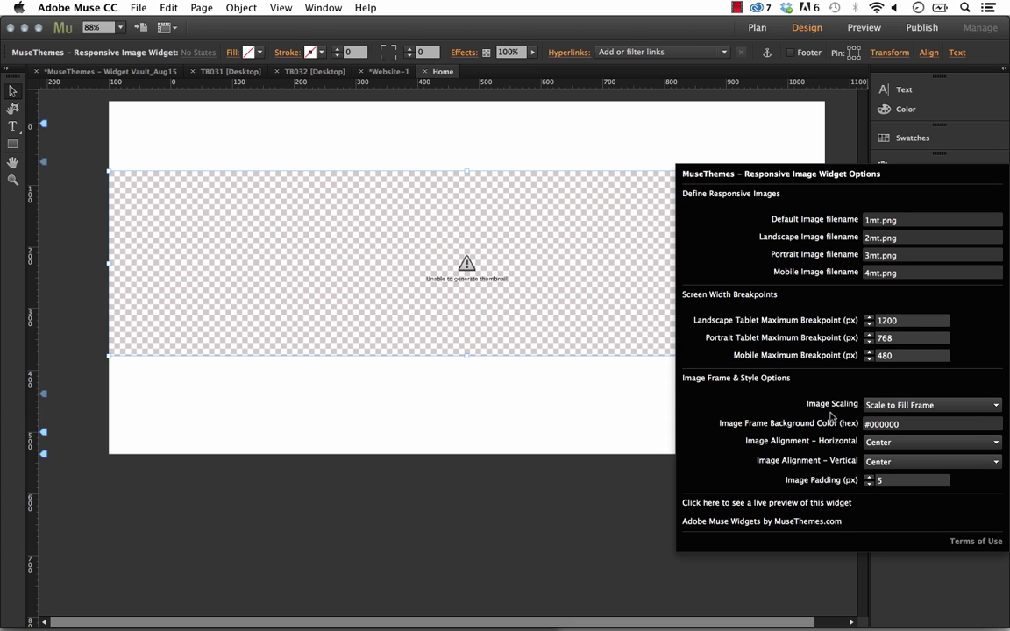
left_click(890, 407)
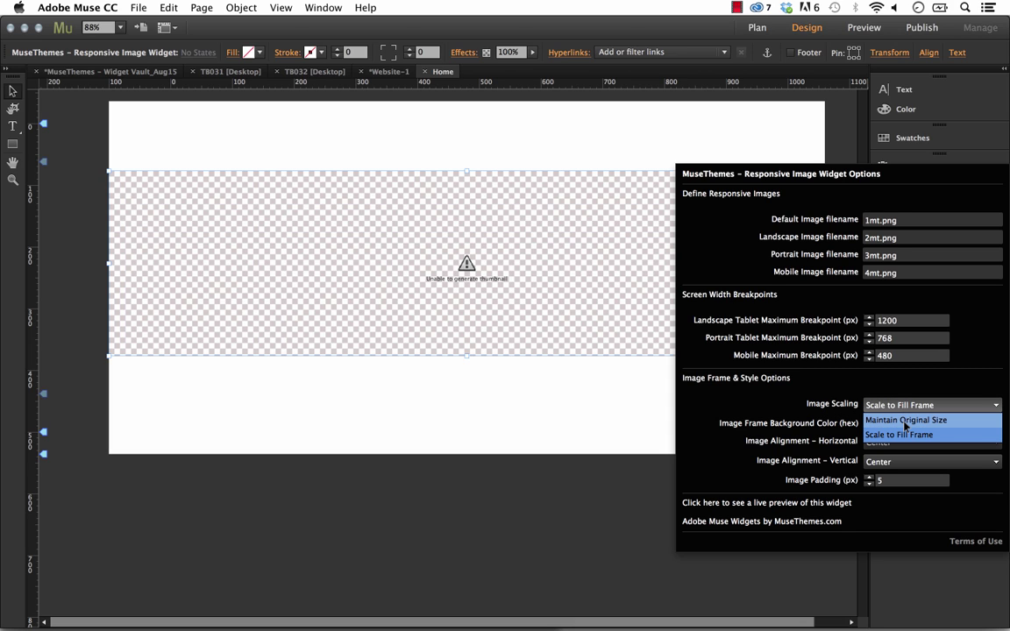
left_click(906, 421)
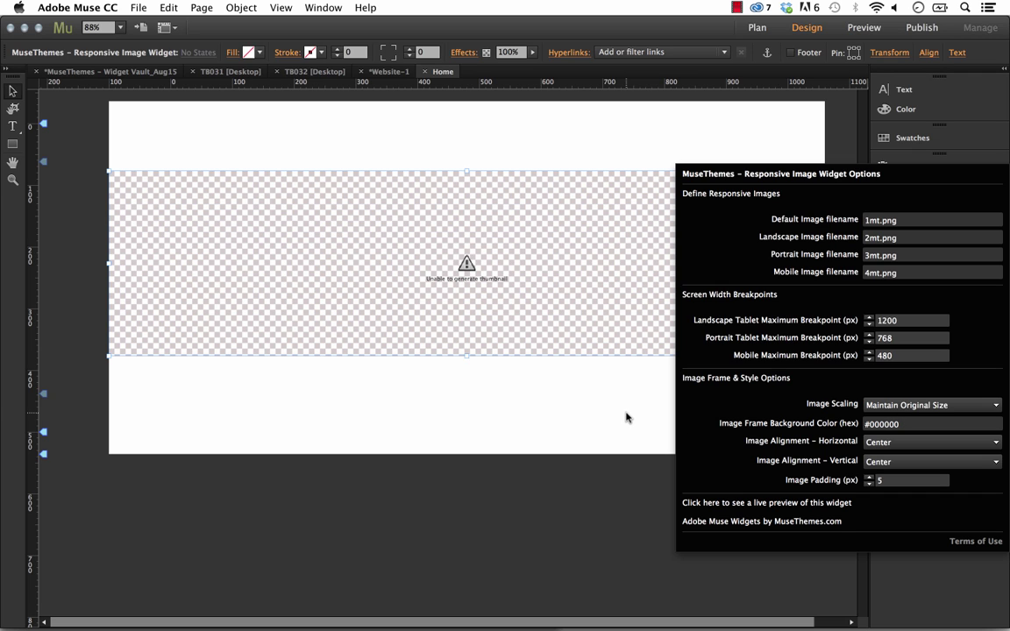
left_click(626, 417)
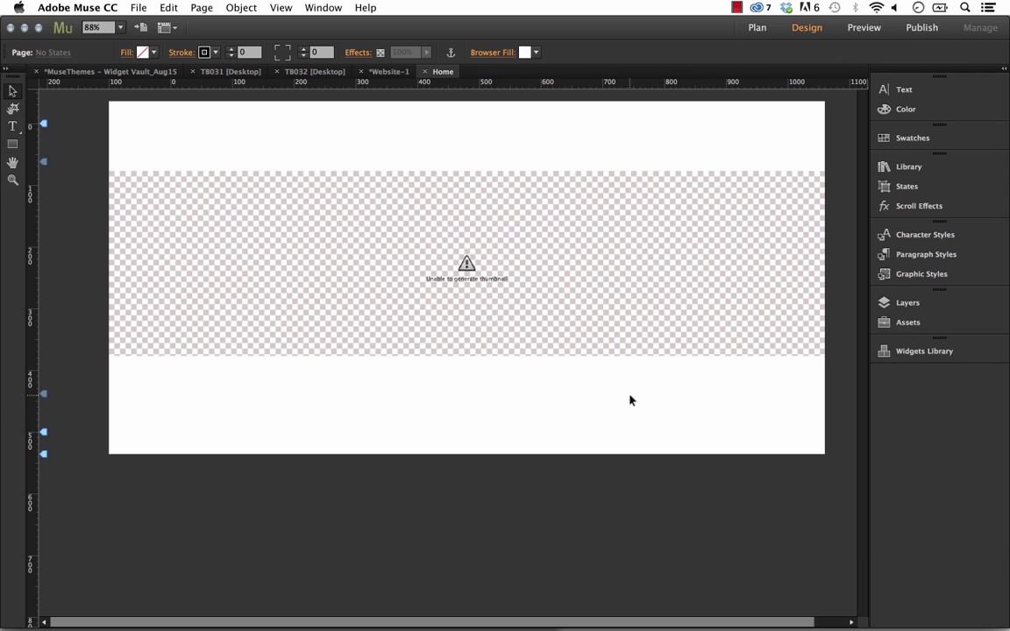
left_click(493, 299)
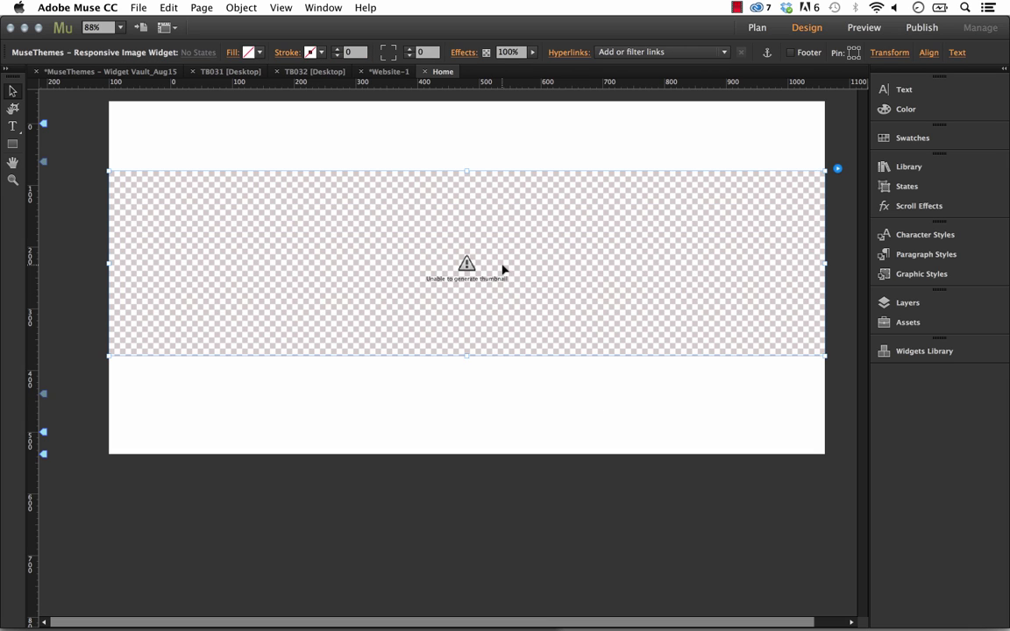
left_click(336, 139)
left_click(392, 221)
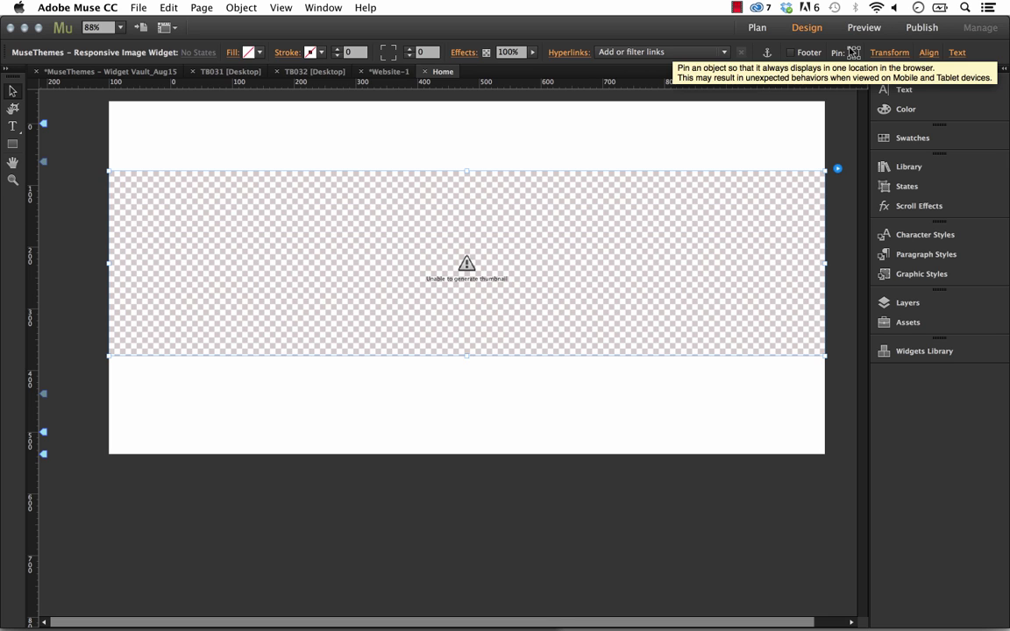
left_click(750, 131)
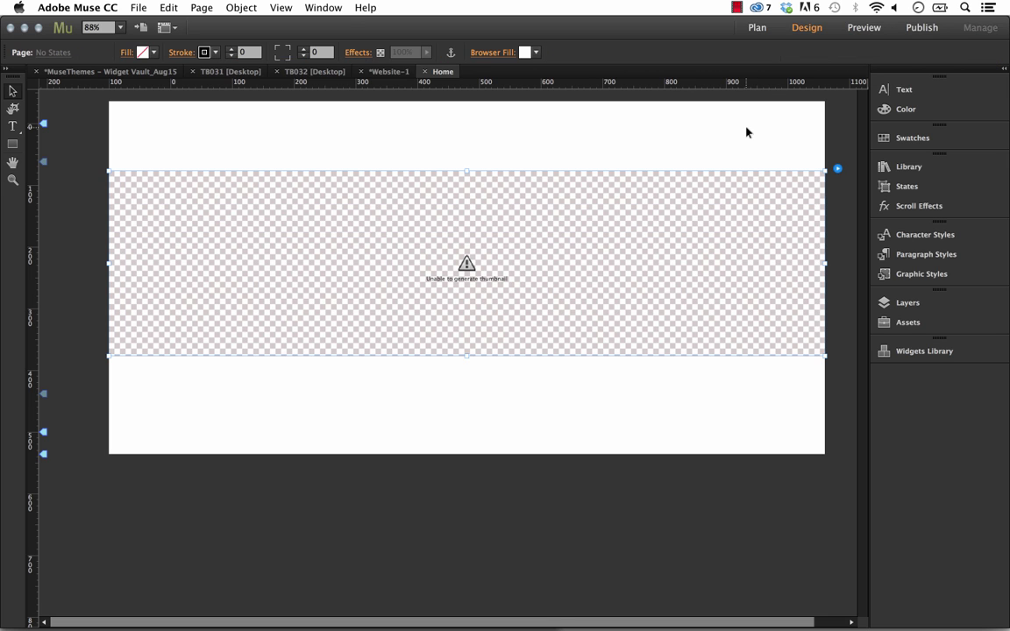
Preview in Firefox, narrowing then widening the window until the muse THEMES wordmark appears.
left_click(141, 8)
left_click(241, 267)
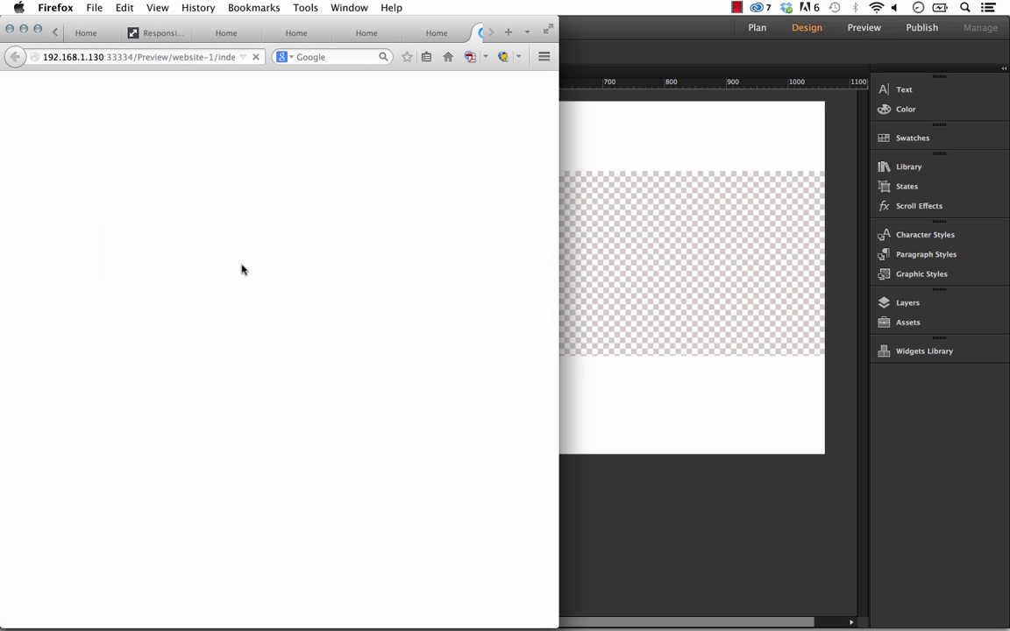
left_click_drag(559, 239, 235, 258)
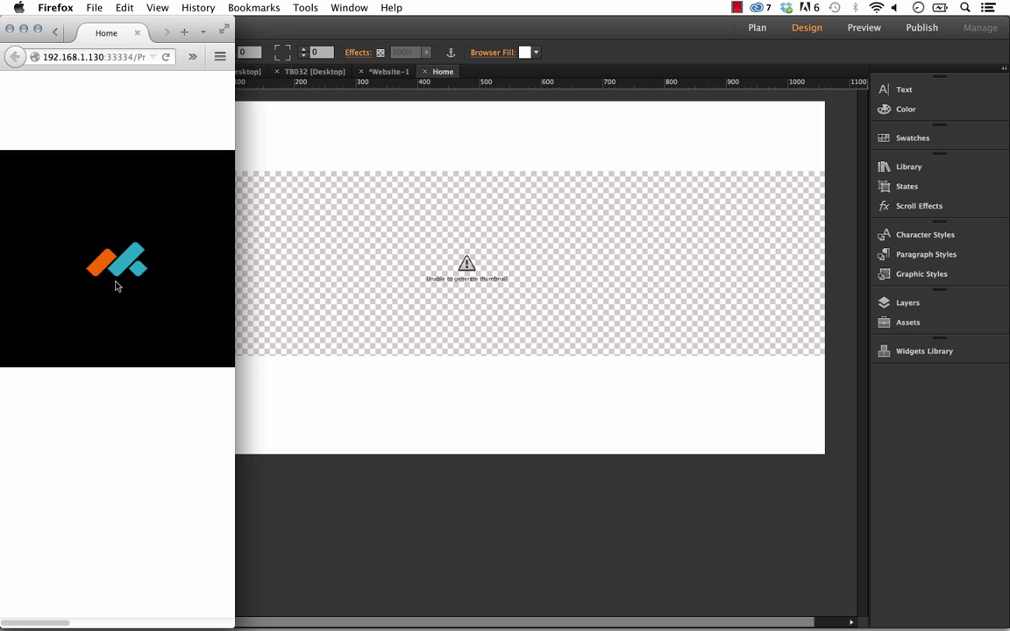
left_click_drag(235, 263, 365, 290)
Narrow the Firefox window further until only the orange-and-teal logo icon shows.
mouse_move(154, 625)
left_mouse_down()
mouse_move(320, 622)
mouse_move(162, 626)
left_mouse_up()
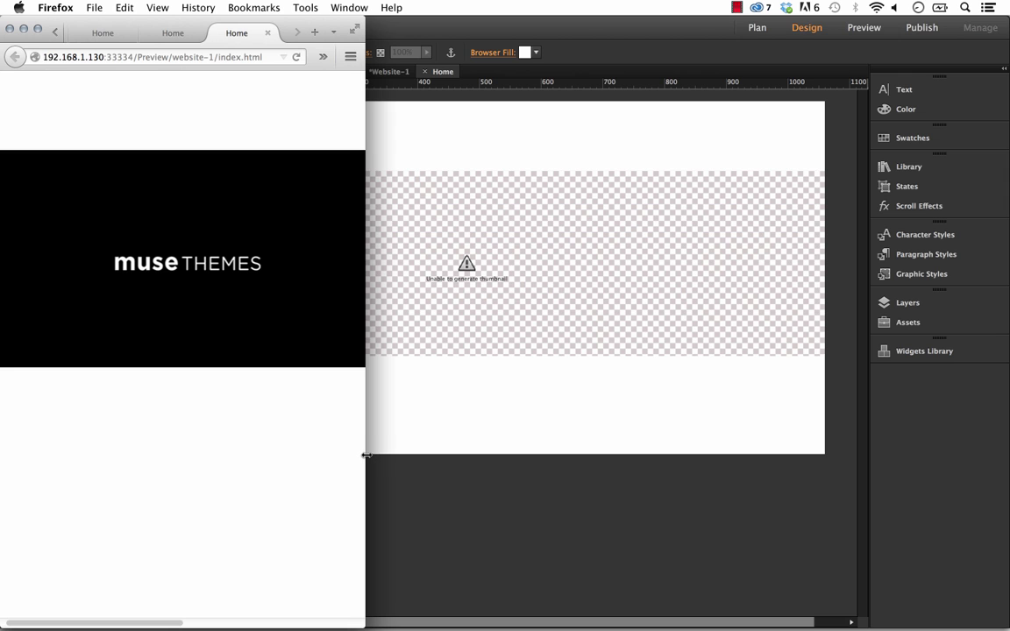
left_click_drag(365, 459, 326, 466)
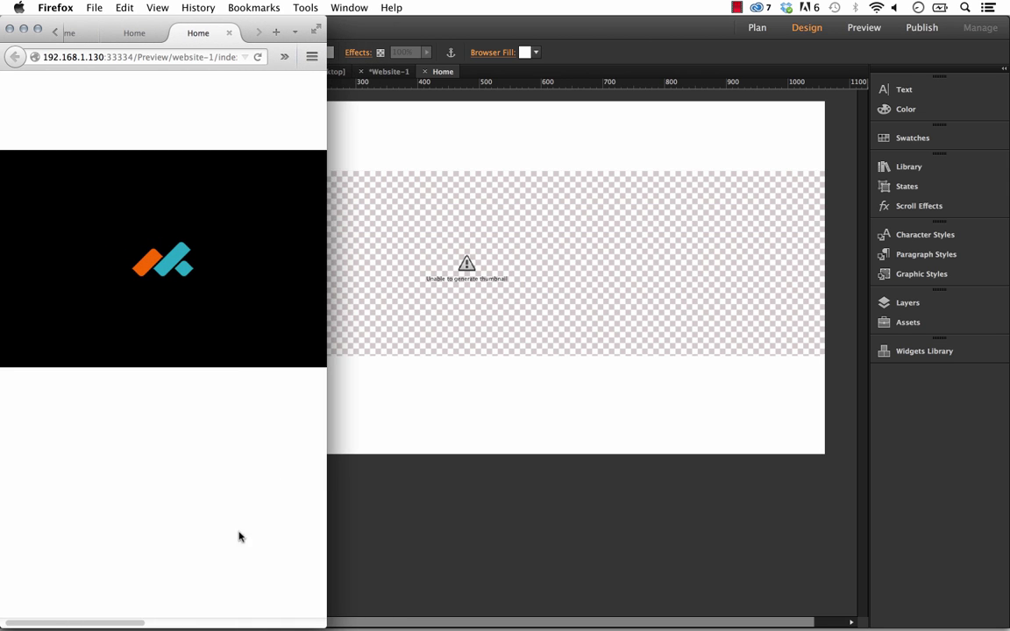
left_click_drag(117, 624, 140, 627)
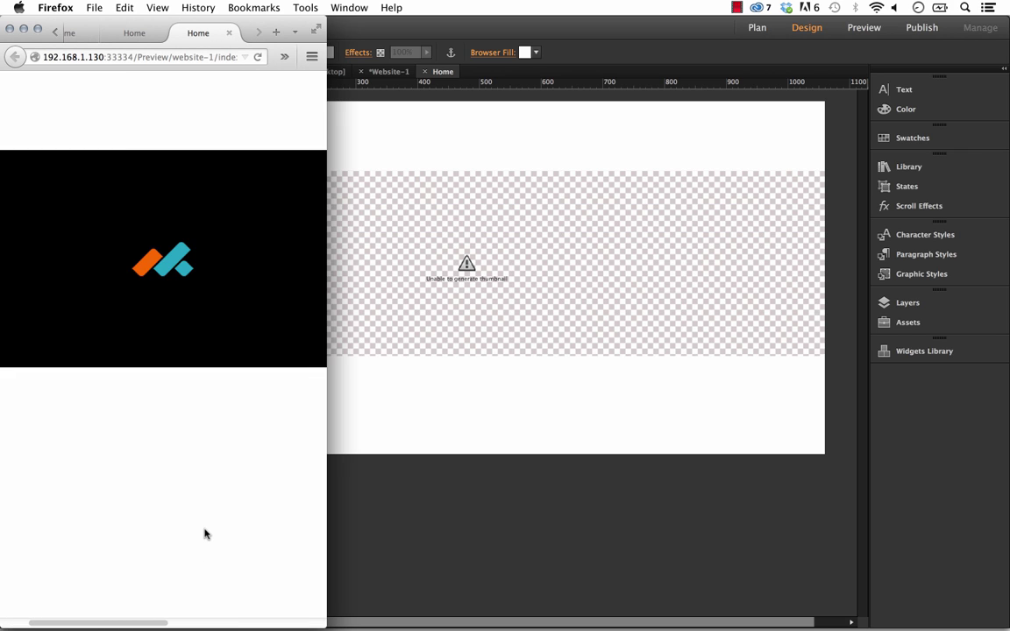